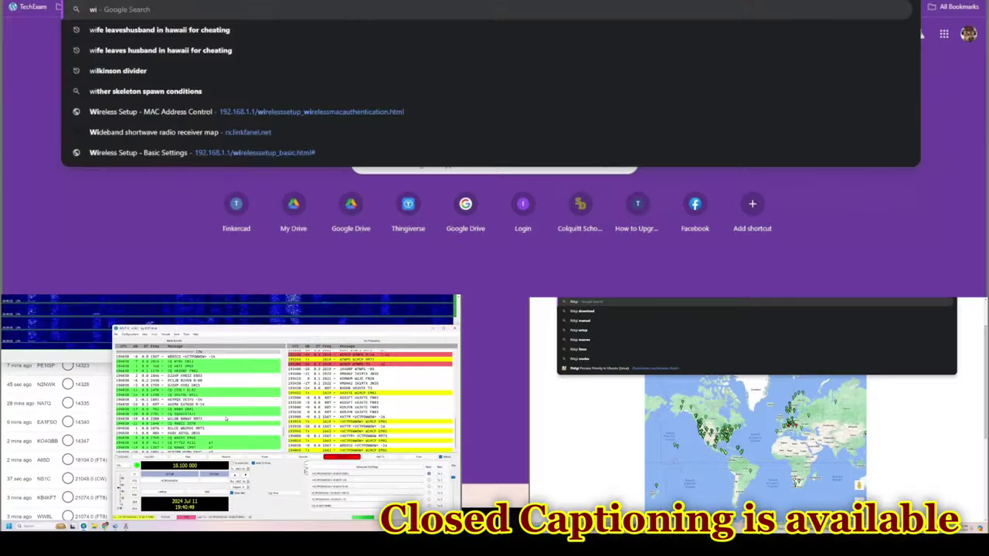
Search Google for winlink, open winlink.org and log in to the Winlink account.
text(link)
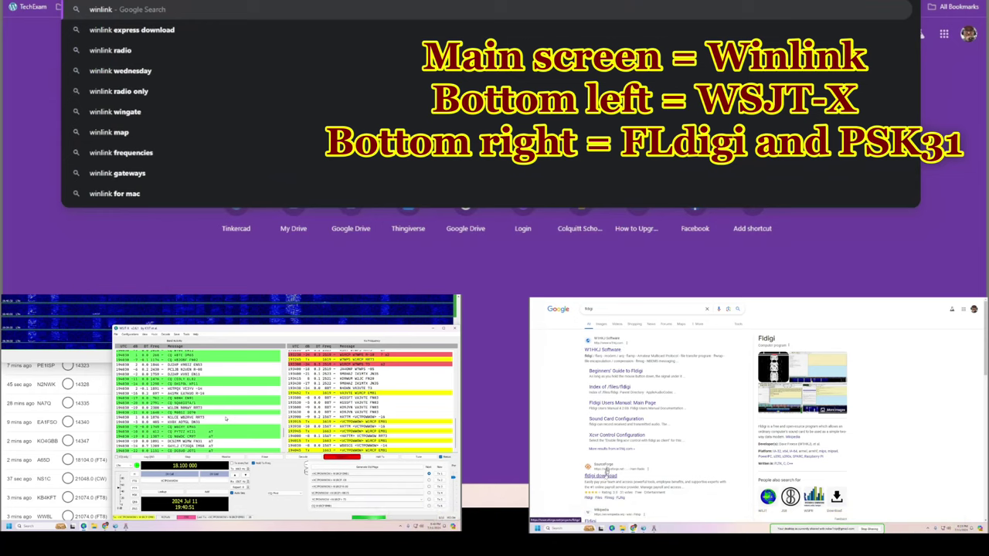
key(Return)
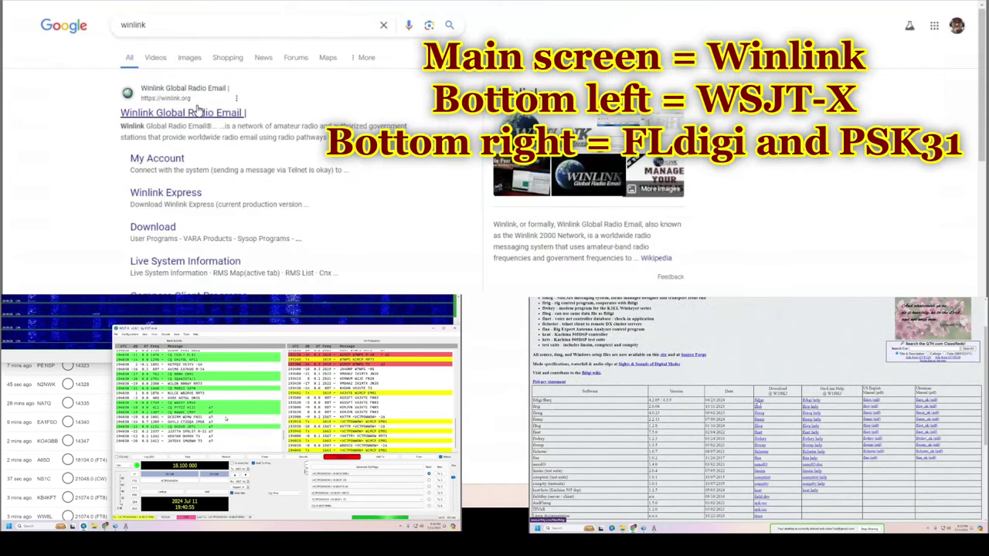
click(197, 110)
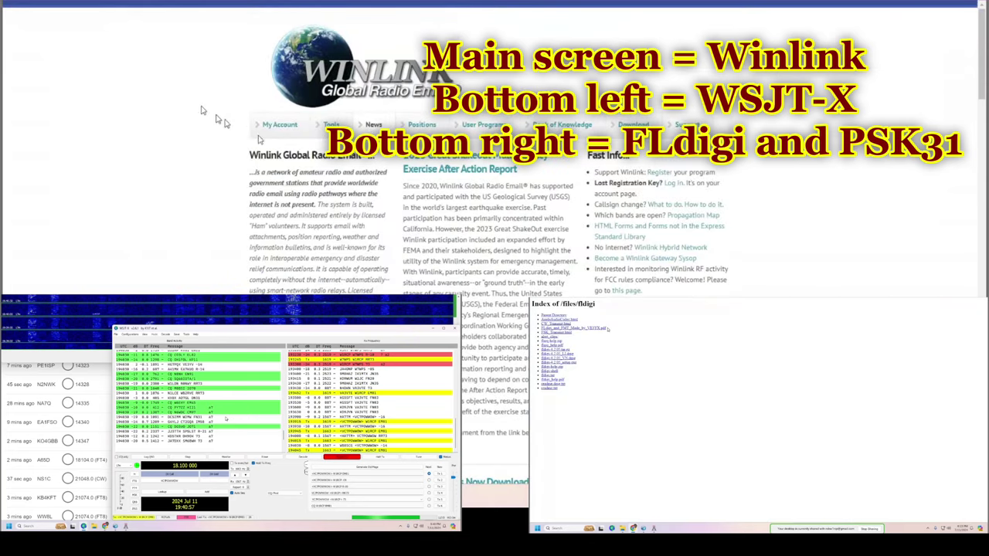
click(280, 126)
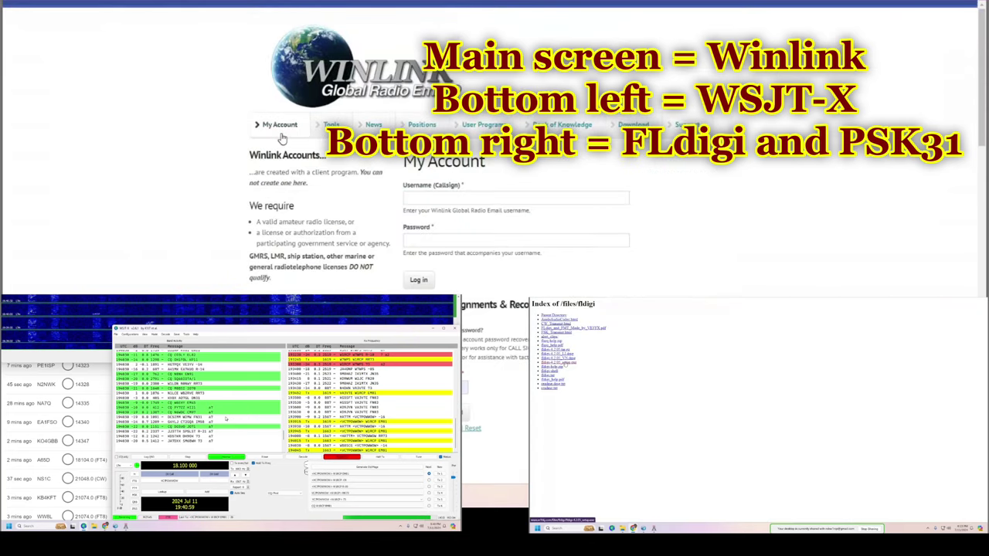
click(413, 280)
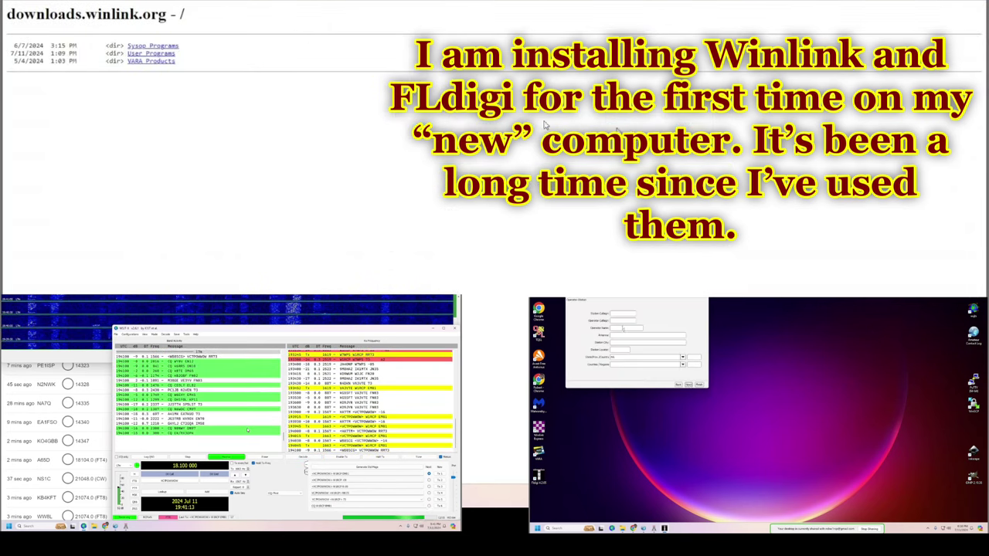
Open User Programs and save Winlink_Express_install_1-7-16-0.zip to disk.
click(143, 54)
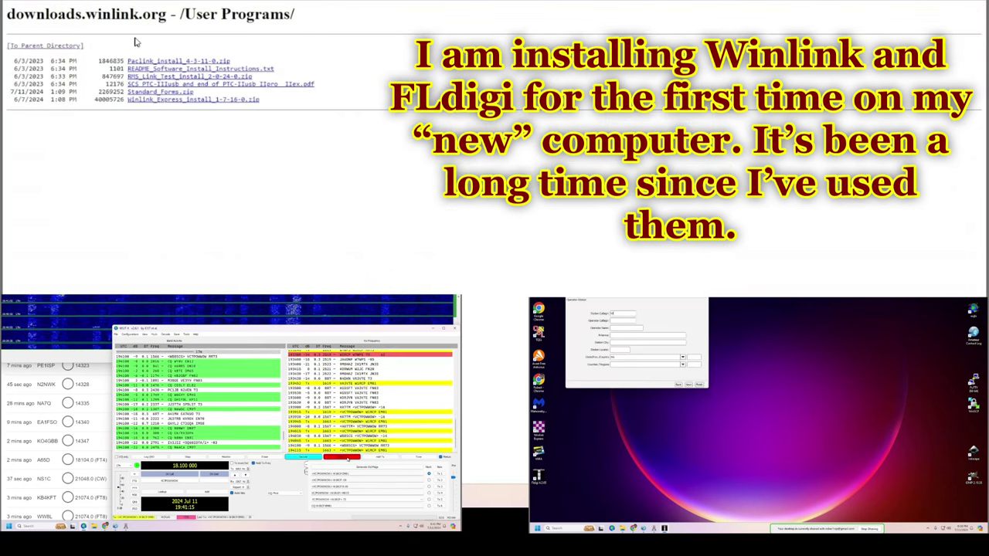
click(194, 100)
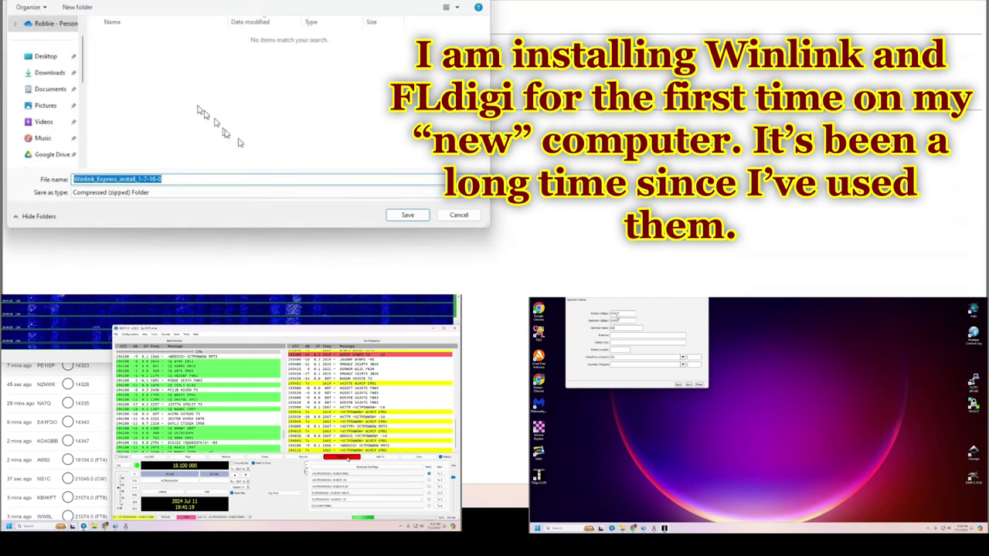
click(400, 214)
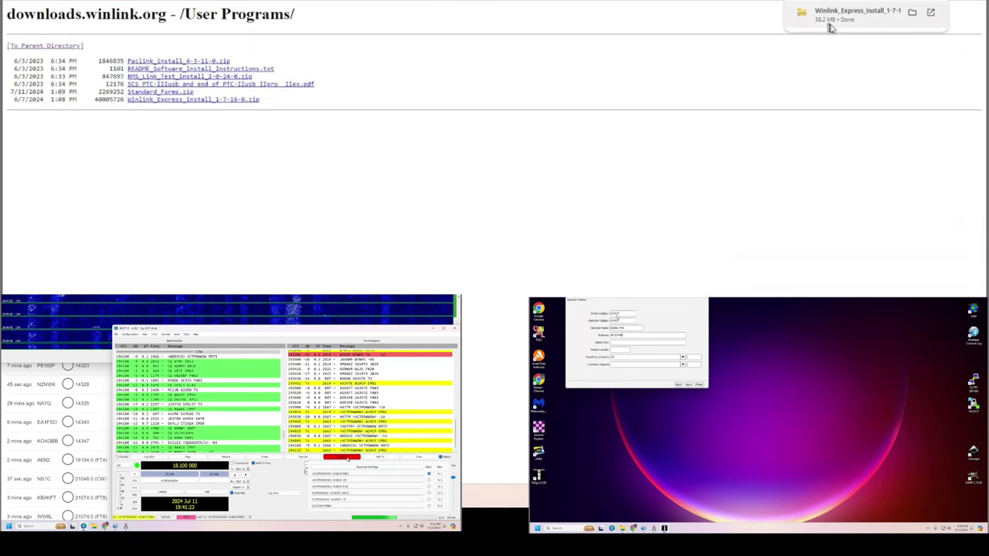
Extract the downloaded Winlink Express installer zip to its proposed folder.
click(833, 24)
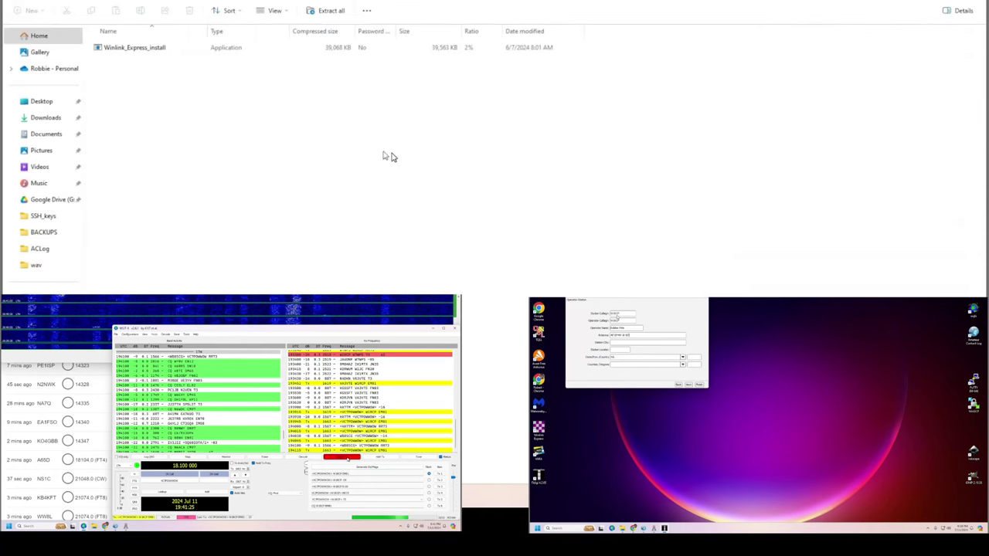
click(166, 48)
click(331, 11)
click(544, 295)
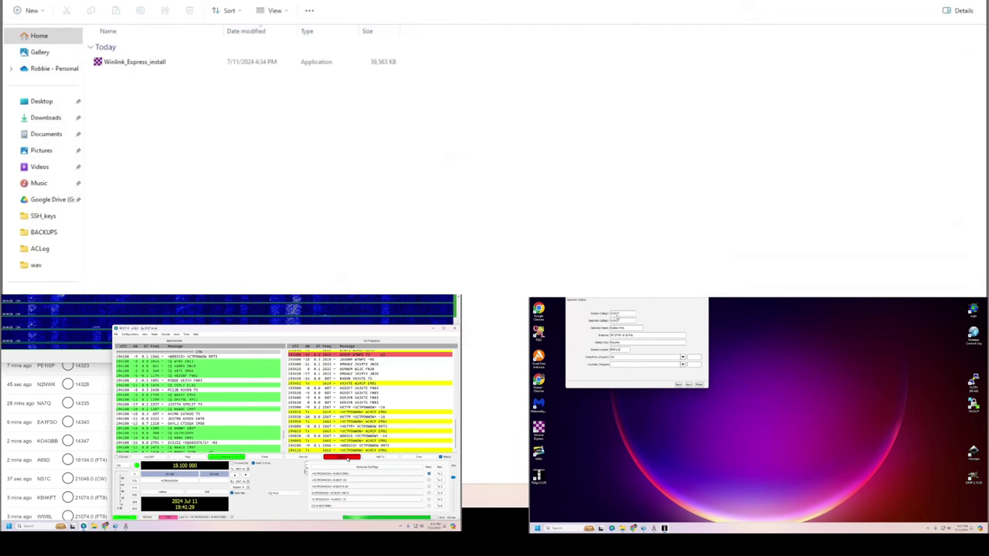
Run the Winlink Express installer past the security warnings, enabling a desktop shortcut.
double_click(170, 64)
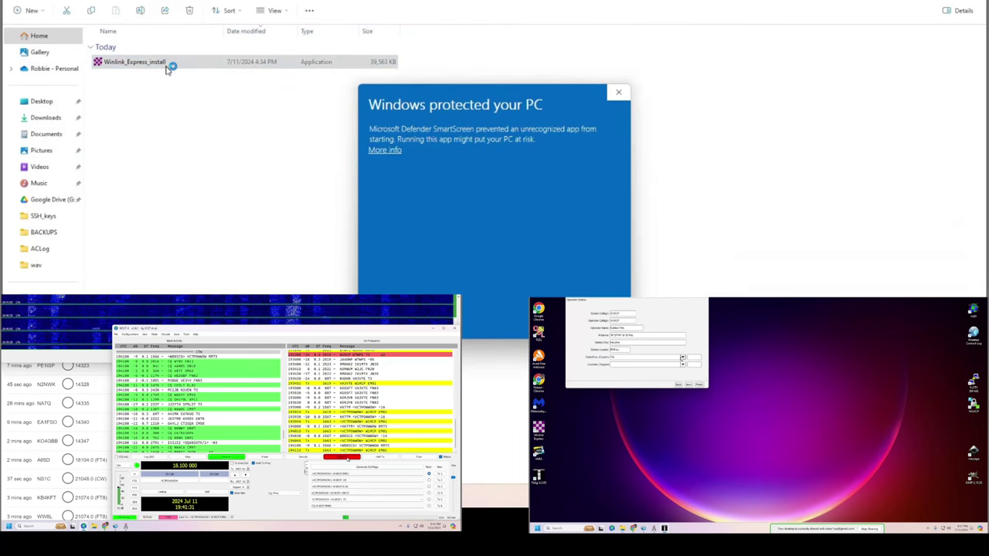
click(396, 150)
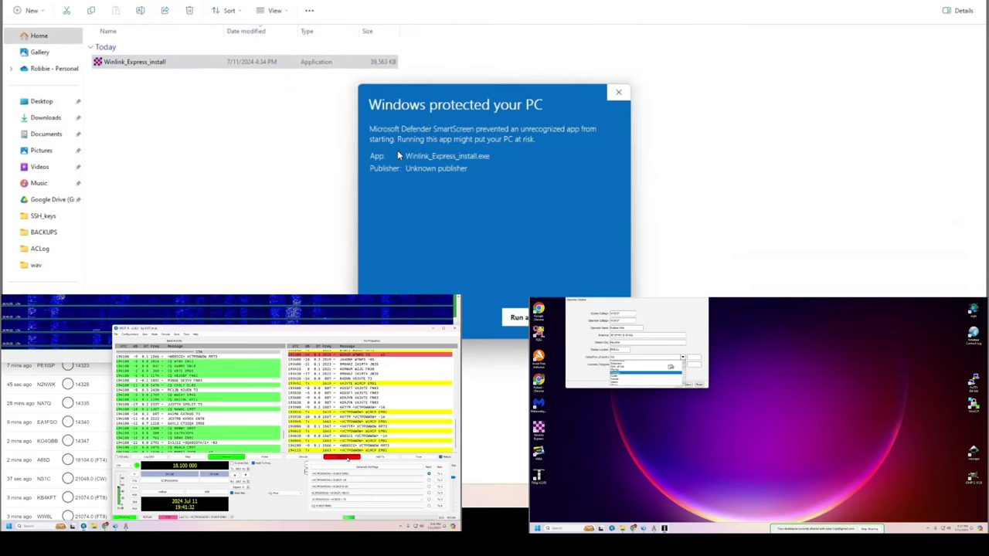
click(519, 318)
click(467, 317)
key(Return)
key(Return)
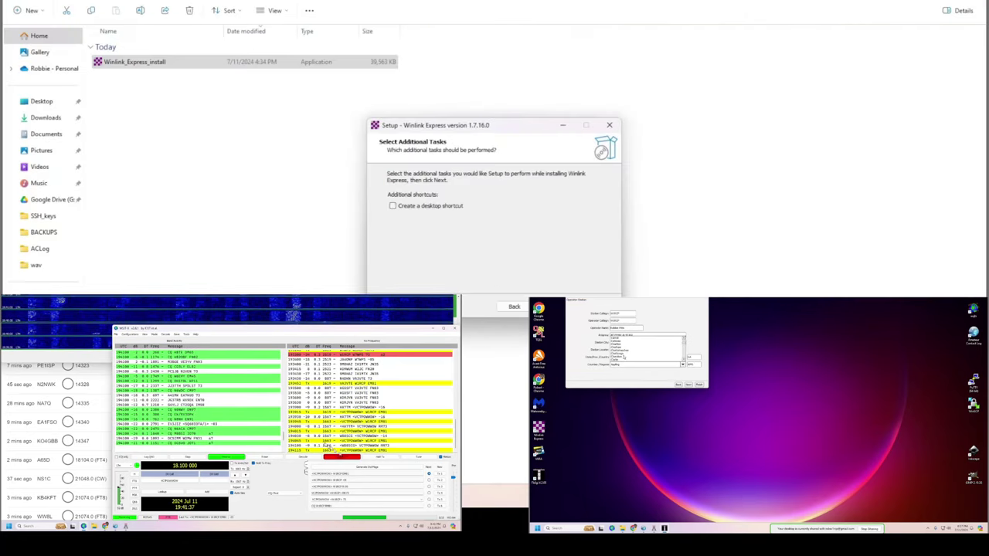
click(394, 205)
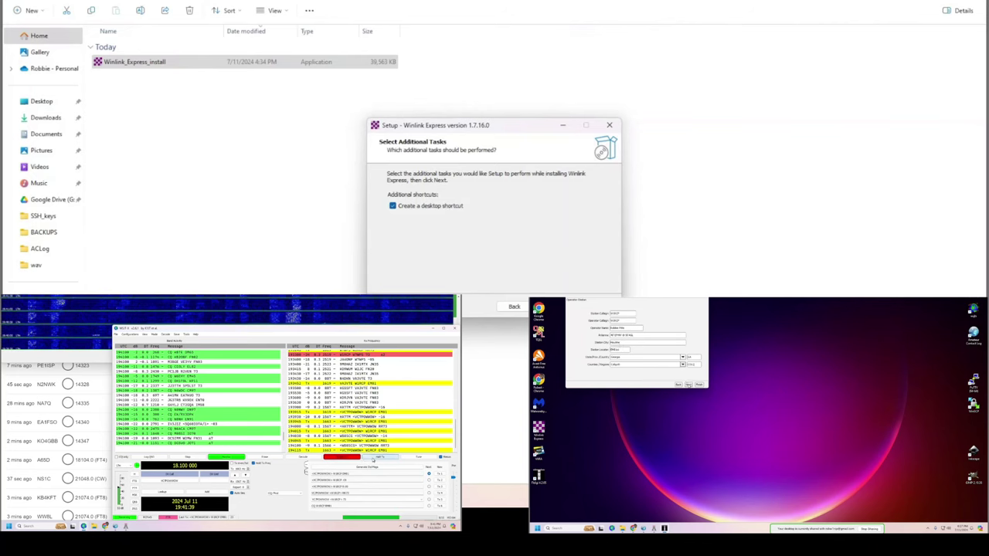
key(Return)
key(Return)
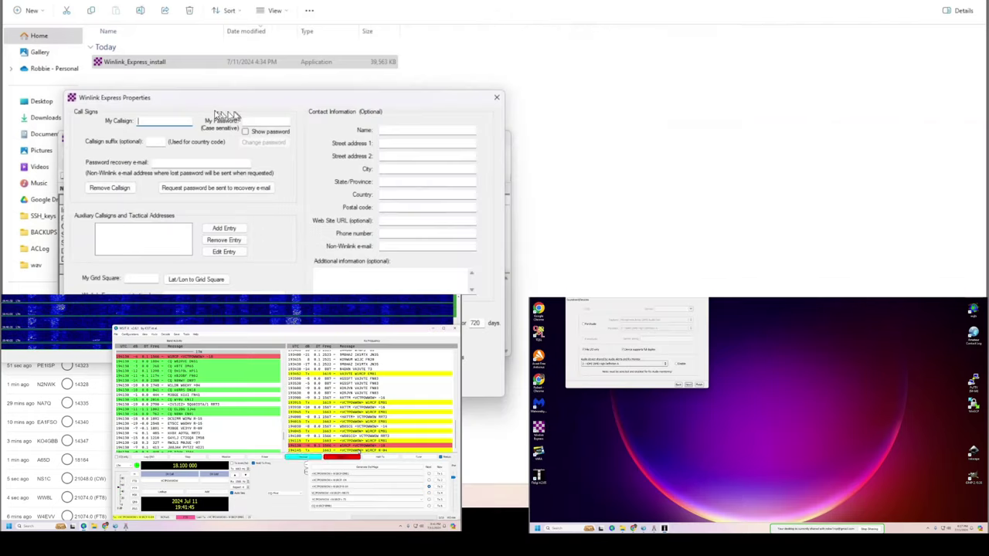
Enter the station callsign, paste the recovery e-mail and type the contact name.
text(W1RCP)
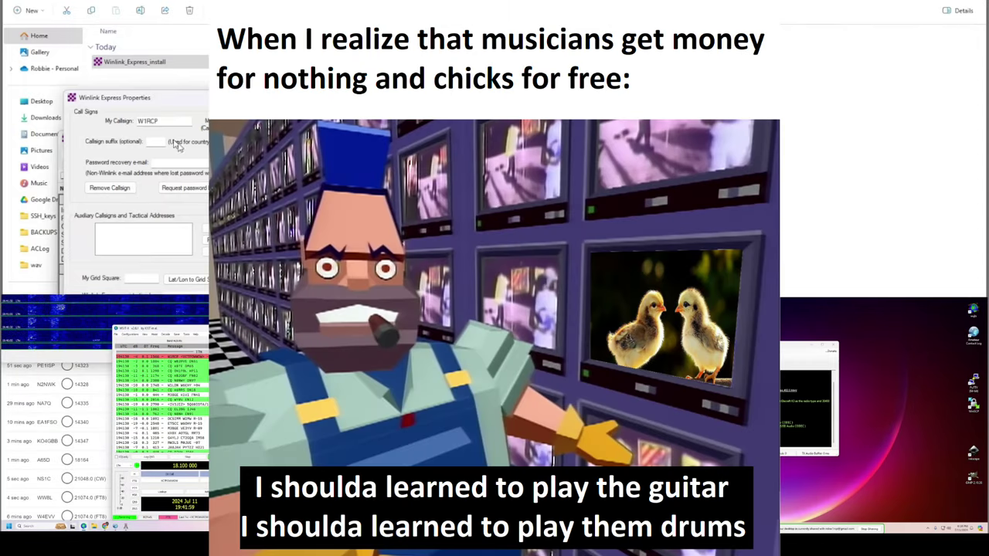
key(ctrl+v)
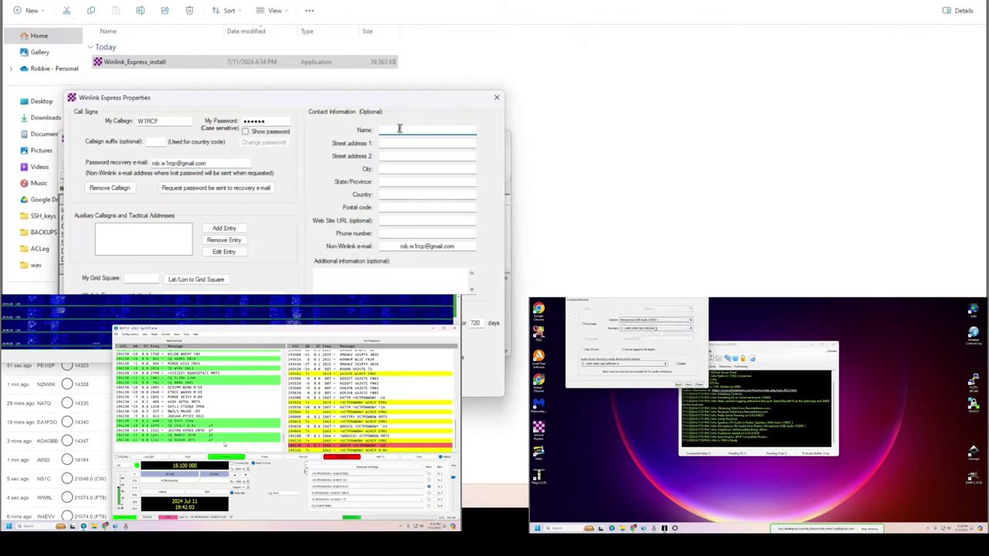
click(399, 129)
text(Robbie Pitts)
Fill in the contact's street address, city, county, postal code and web site URL.
key(Tab)
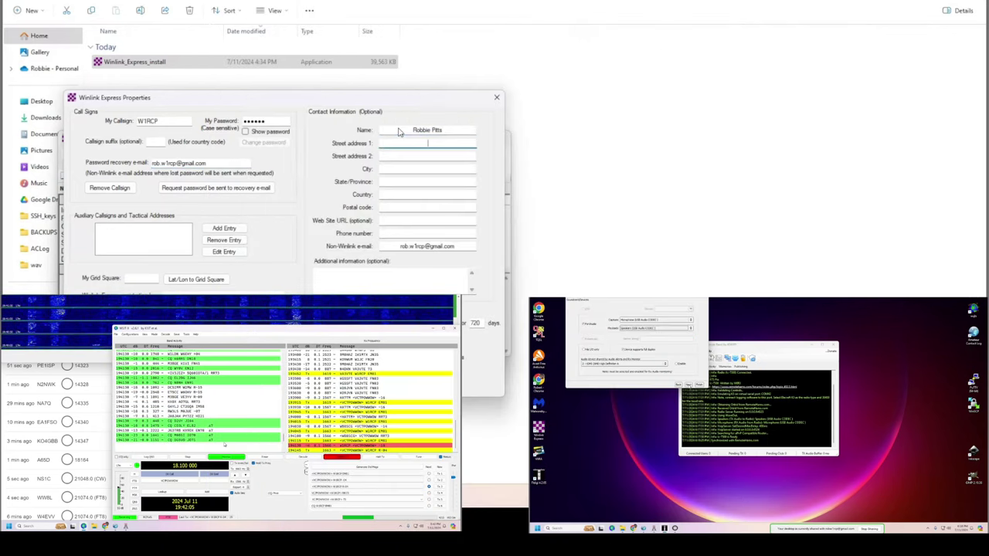
key(Tab)
key(Tab)
text(M)
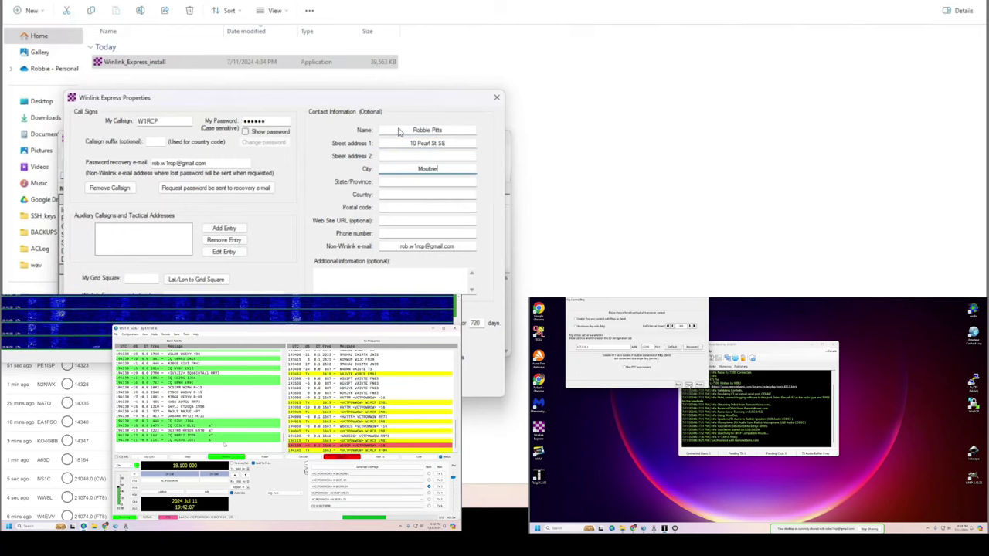
text(GA)
key(Tab)
text(Colquitt)
key(Tab)
text(31788)
key(Tab)
text(w1rcp.com)
key(Tab)
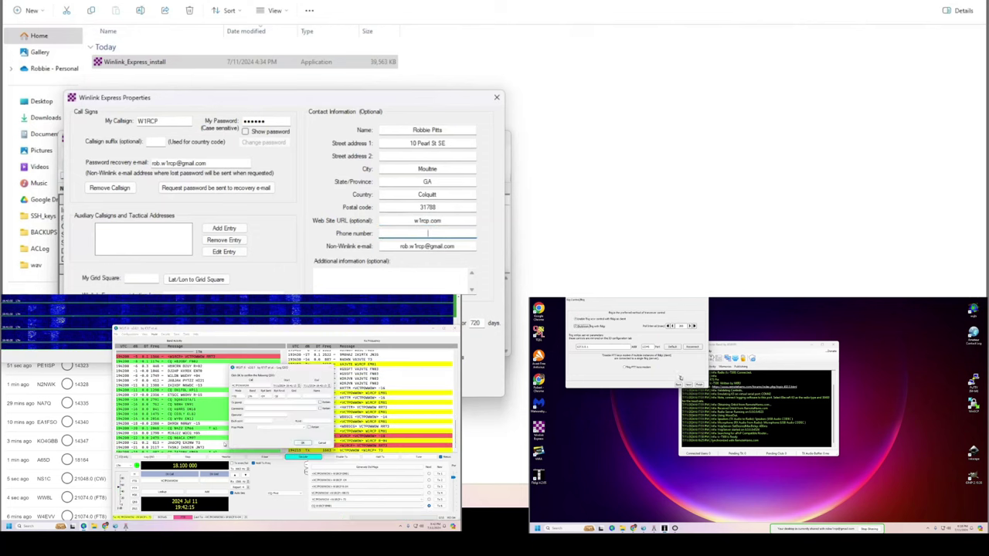
Supply the missing grid square and save the station properties.
key(Return)
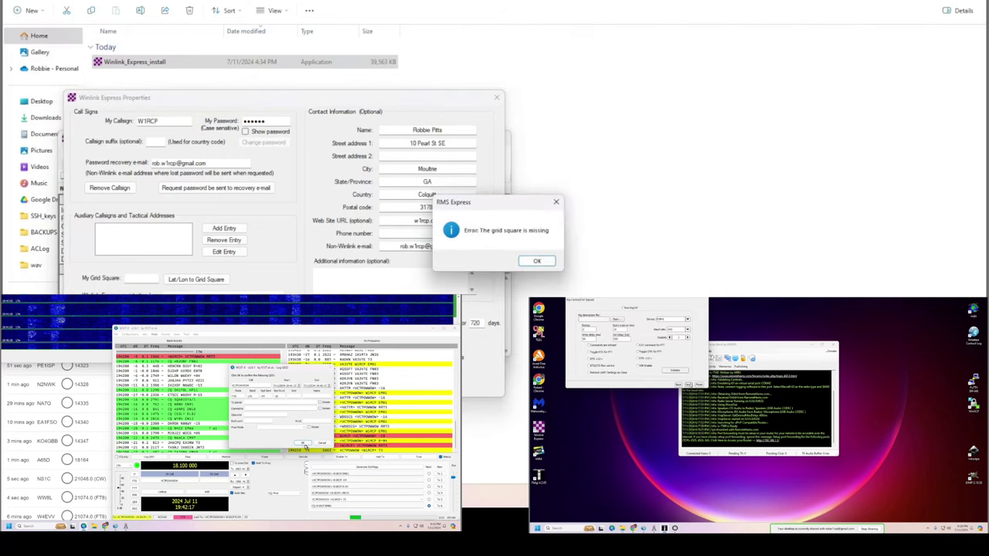
key(Return)
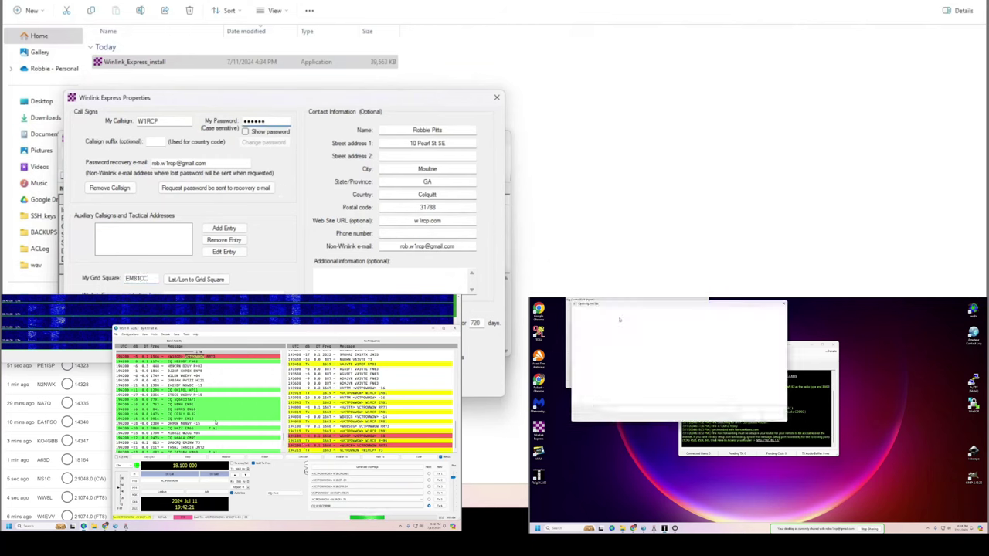
key(Return)
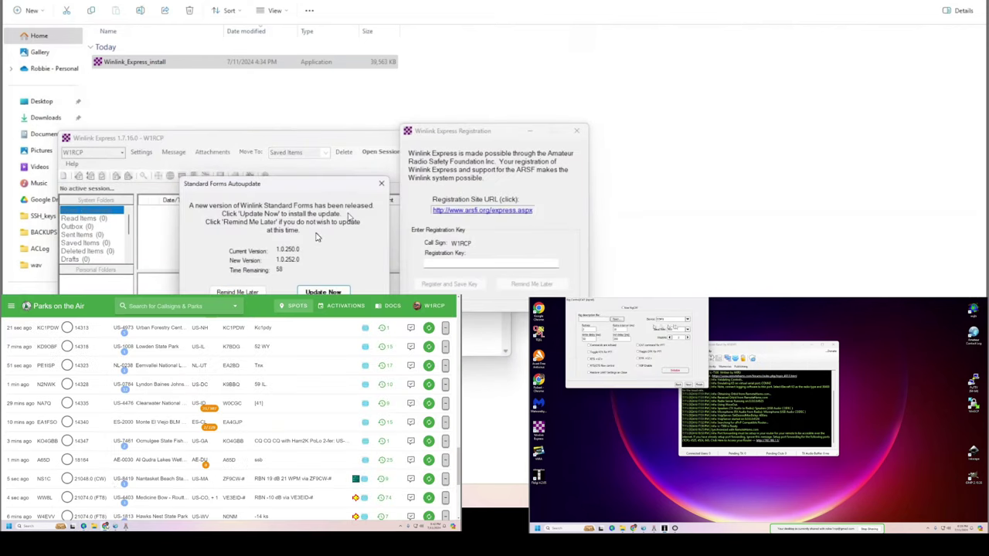
Dismiss the registration reminder, confirm the forms update, and open a Vara HF Winlink session.
click(576, 134)
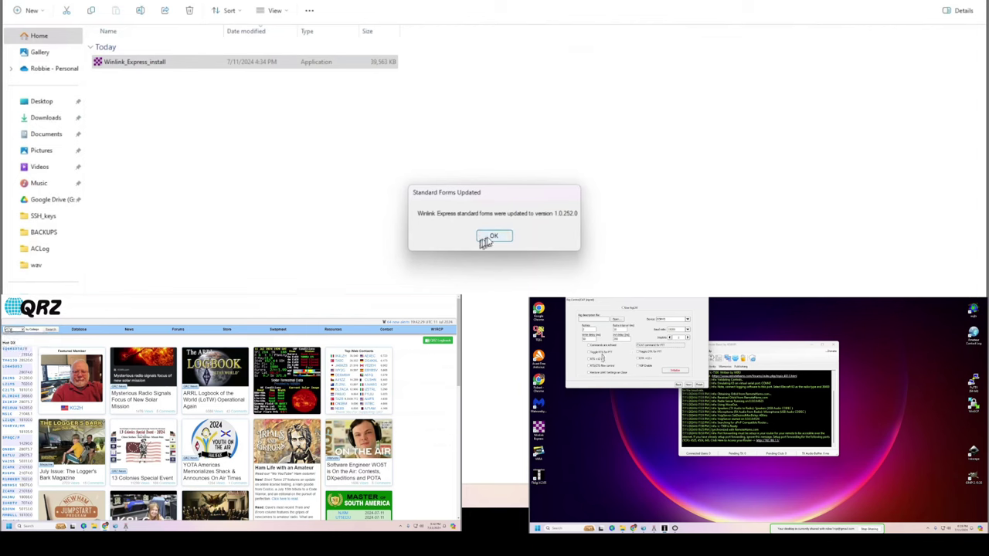
click(493, 236)
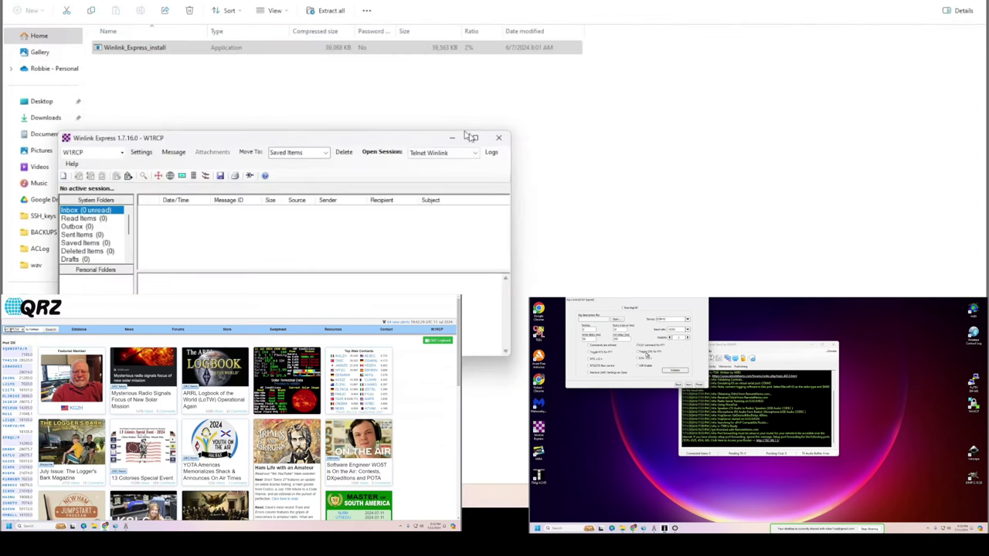
click(473, 153)
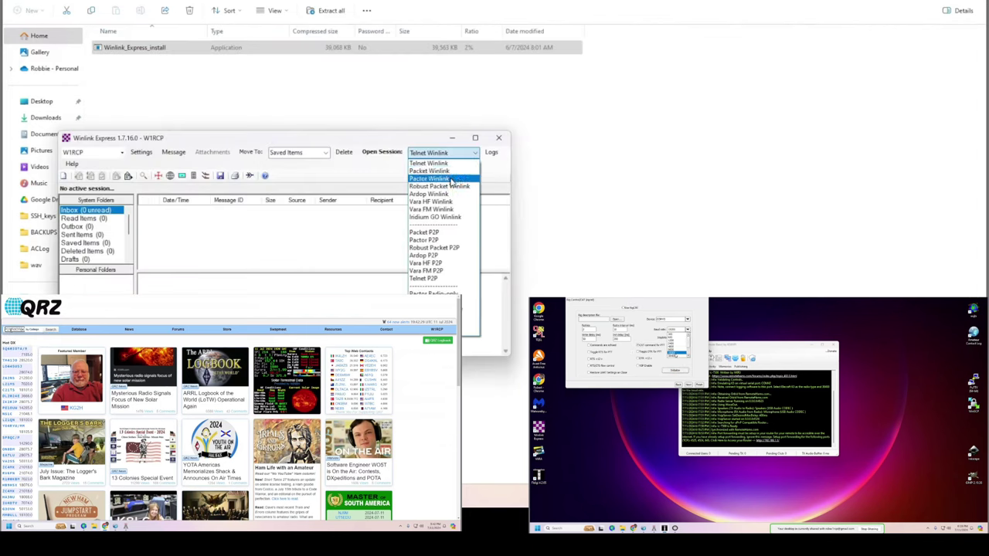
click(445, 202)
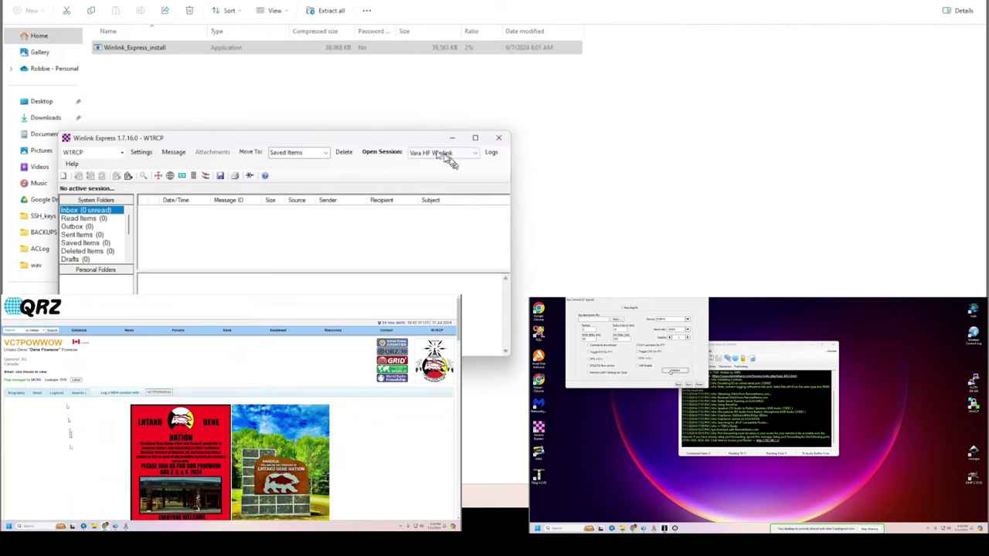
drag(391, 141, 526, 118)
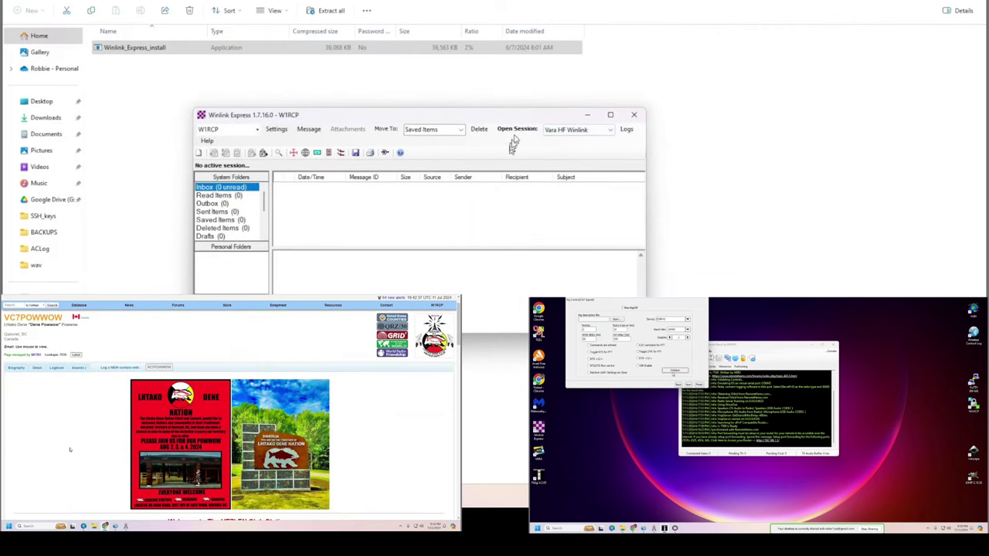
click(515, 130)
Accept the propagation estimate update and wait for the Vara TNC Not Found warning.
click(221, 130)
scroll(70, 450, down, 3)
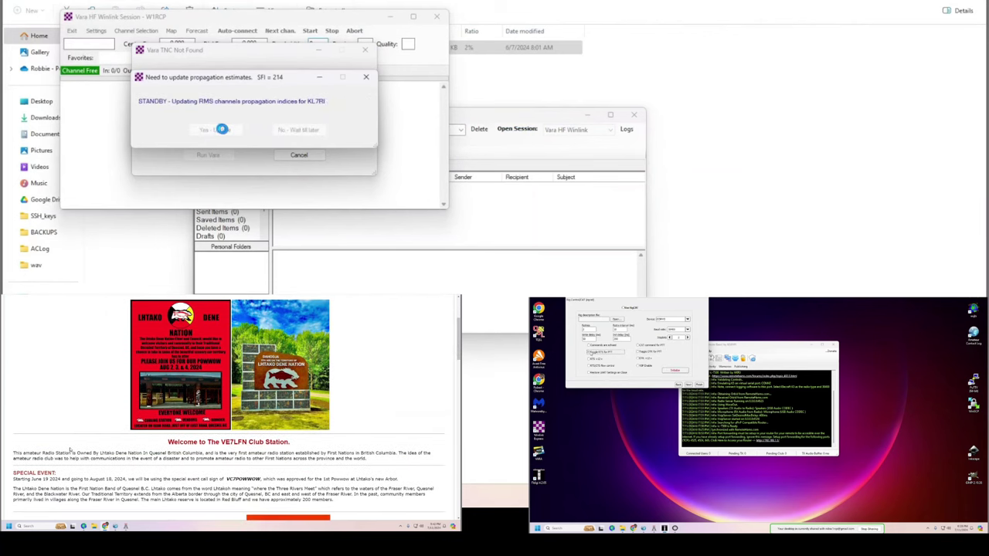
scroll(69, 450, down, 2)
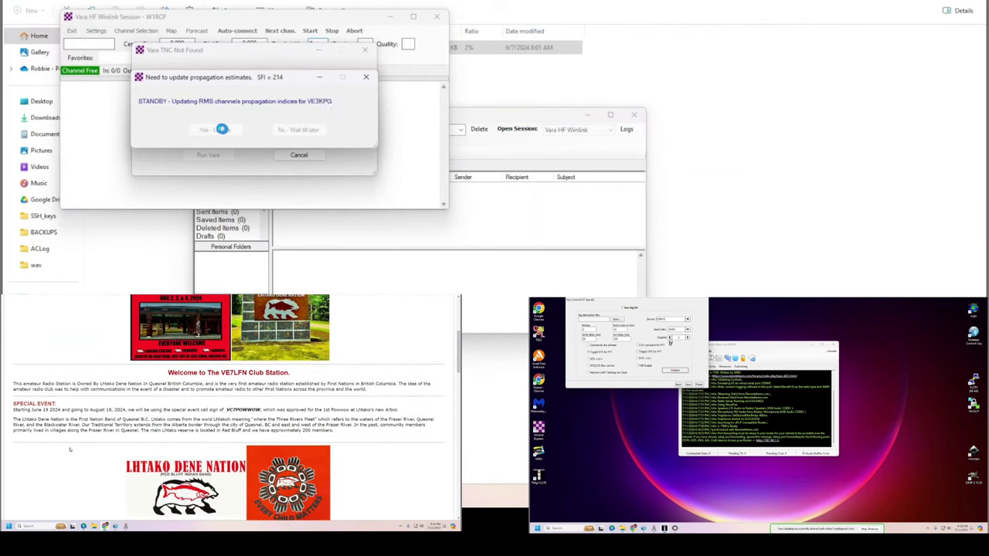
scroll(70, 450, down, 1)
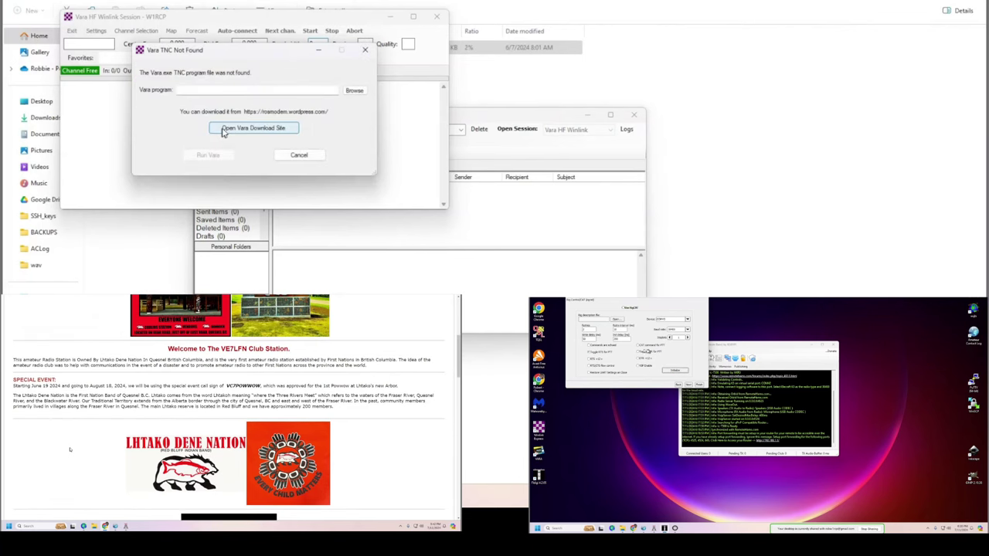
scroll(69, 450, down, 2)
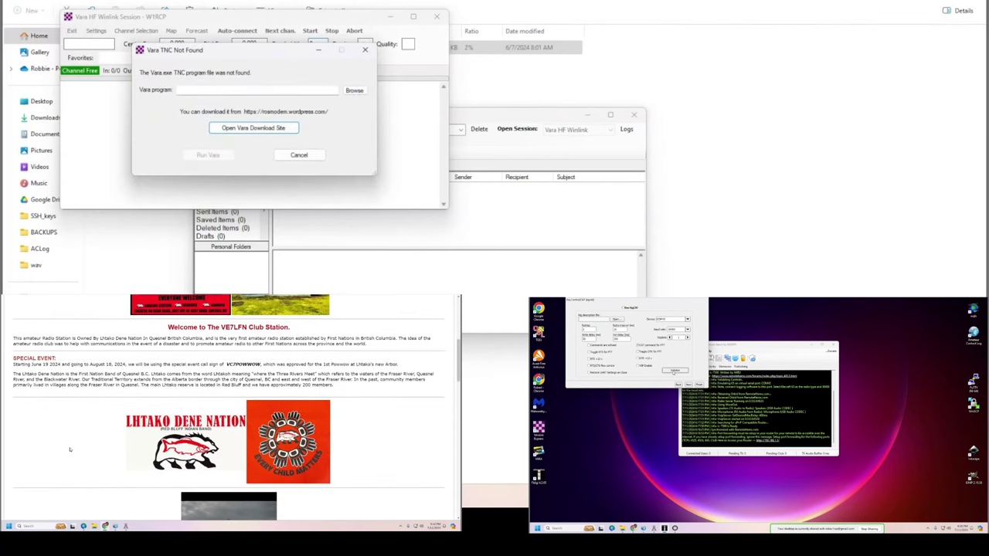
Scroll the Winlink downloads listing to get VARA HF v4.8.7 setup.zip from VARA Products.
scroll(69, 450, down, 2)
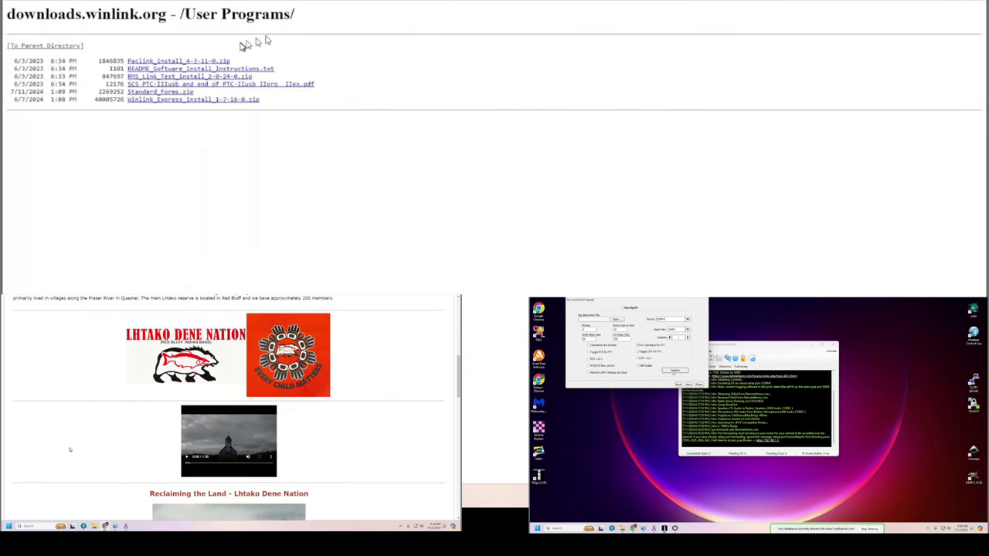
scroll(70, 449, down, 4)
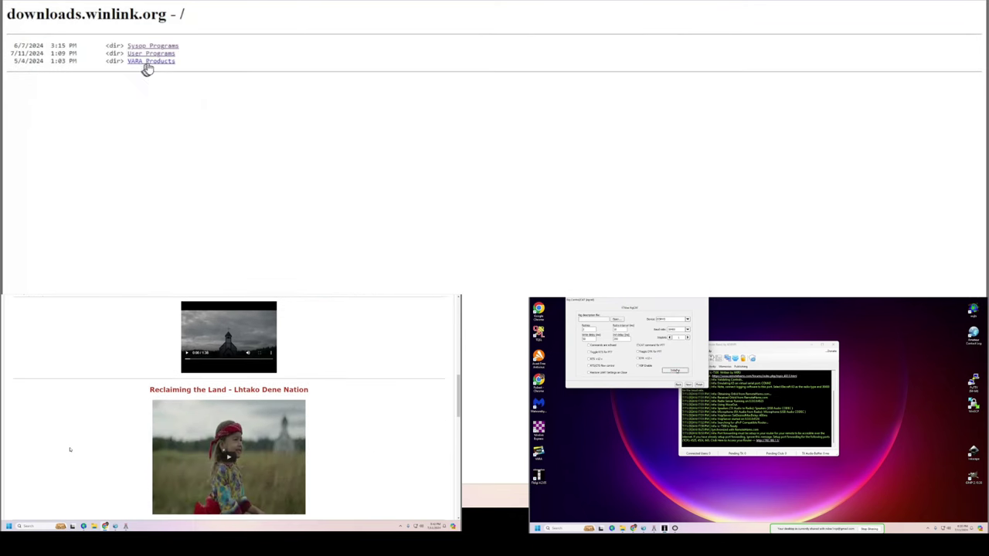
scroll(69, 449, down, 3)
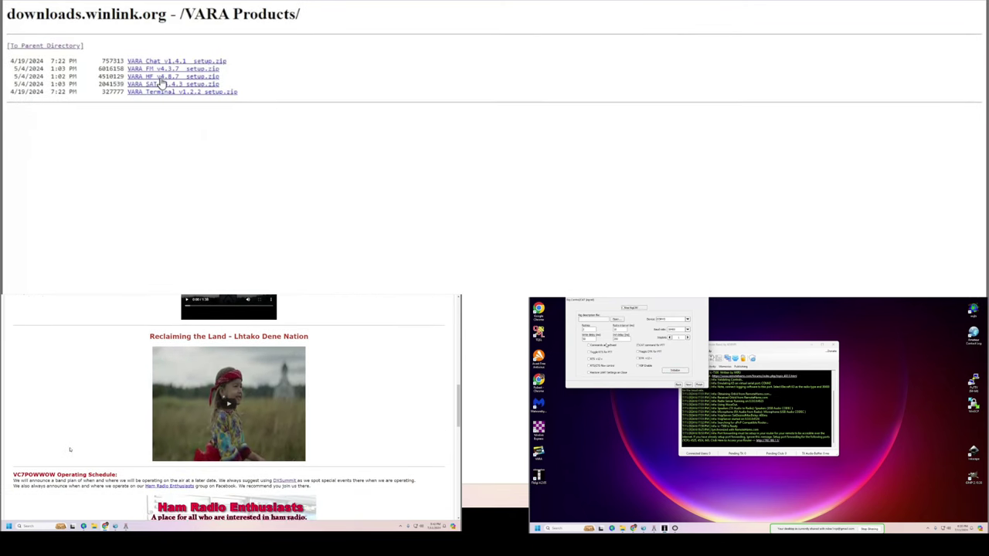
scroll(70, 449, down, 3)
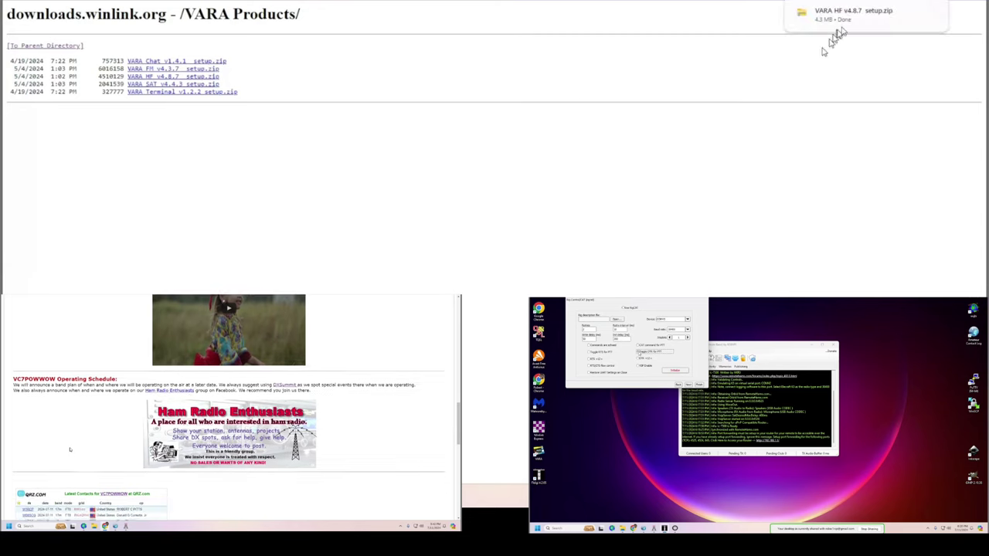
scroll(69, 450, down, 2)
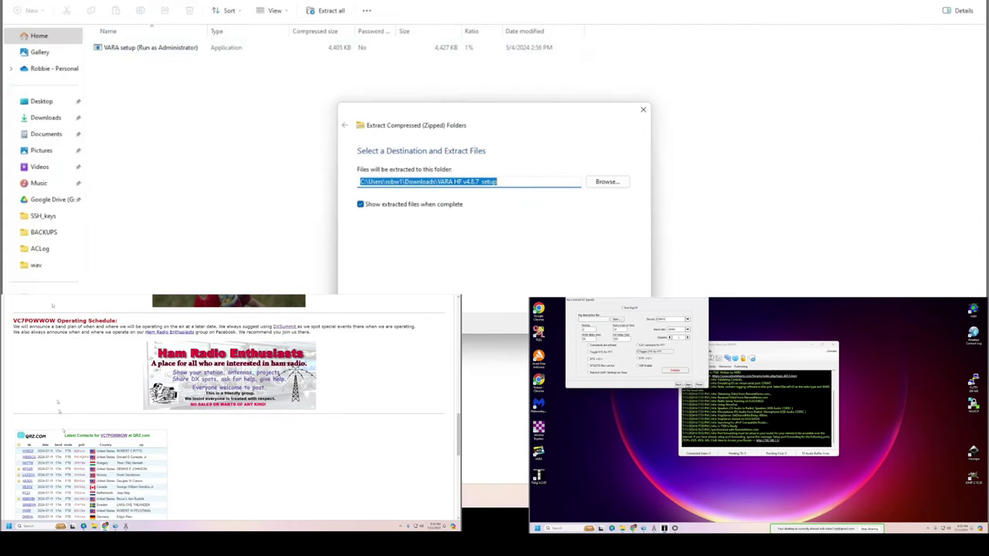
Run the VARA setup as administrator, getting past the SmartScreen and UAC prompts.
right_click(172, 65)
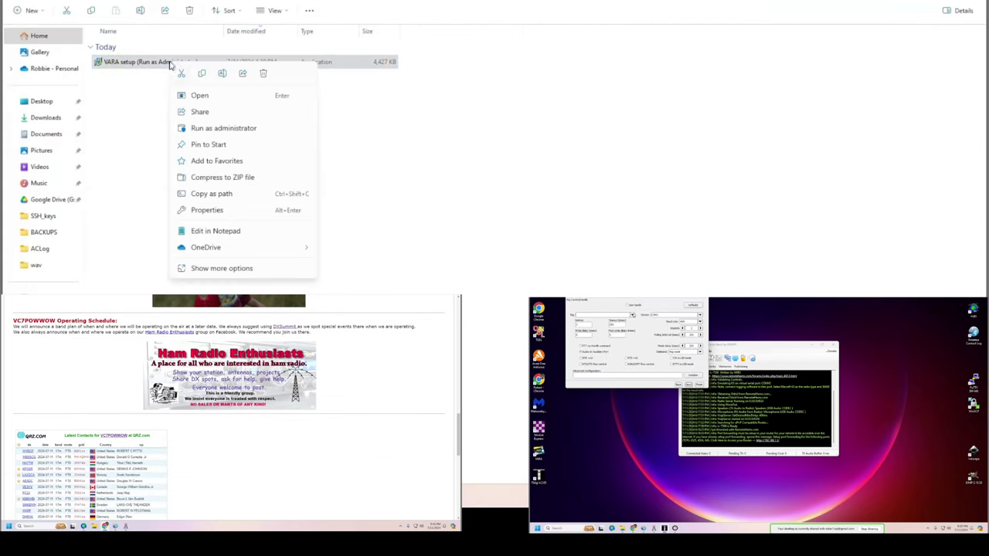
click(224, 129)
click(391, 150)
click(495, 316)
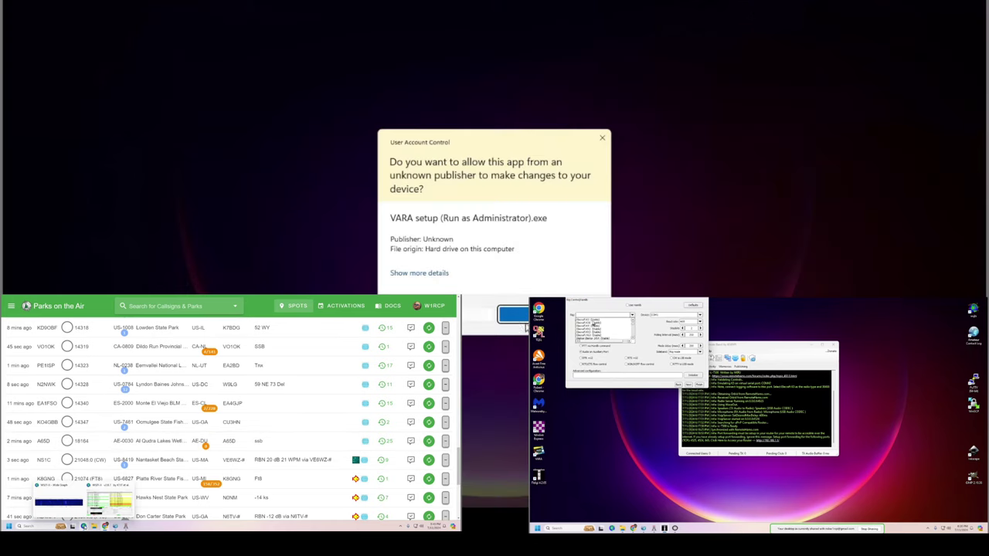
click(466, 312)
Install VARA to C:\VARA with the license accepted, and allow VARA HF Modem through the firewall.
key(Return)
click(433, 275)
key(Return)
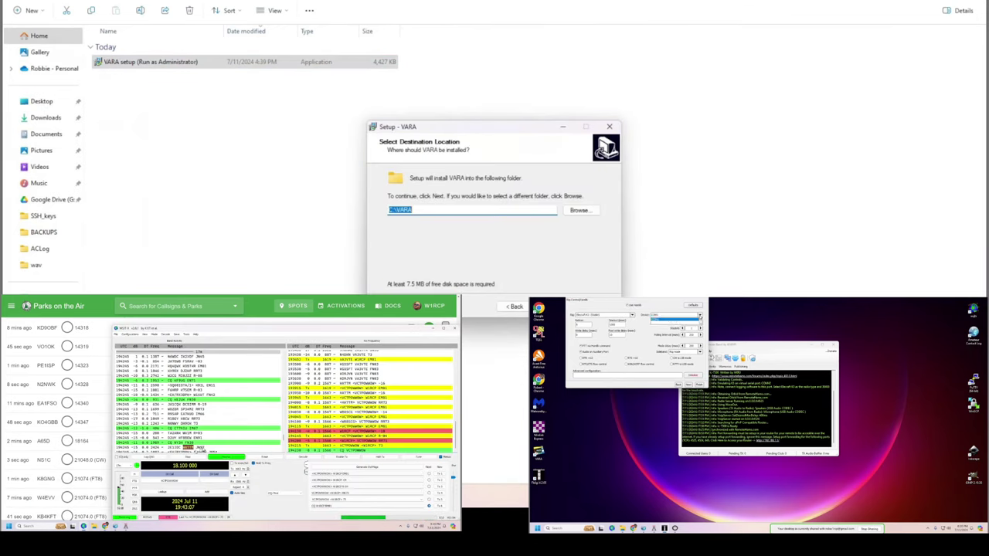
key(Return)
key(Return)
key(Return)
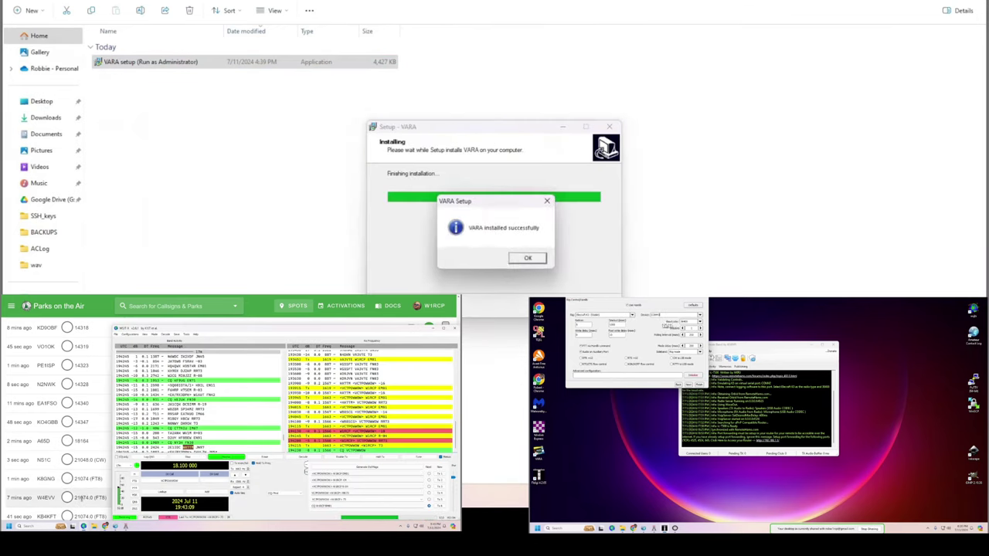
click(532, 258)
key(Return)
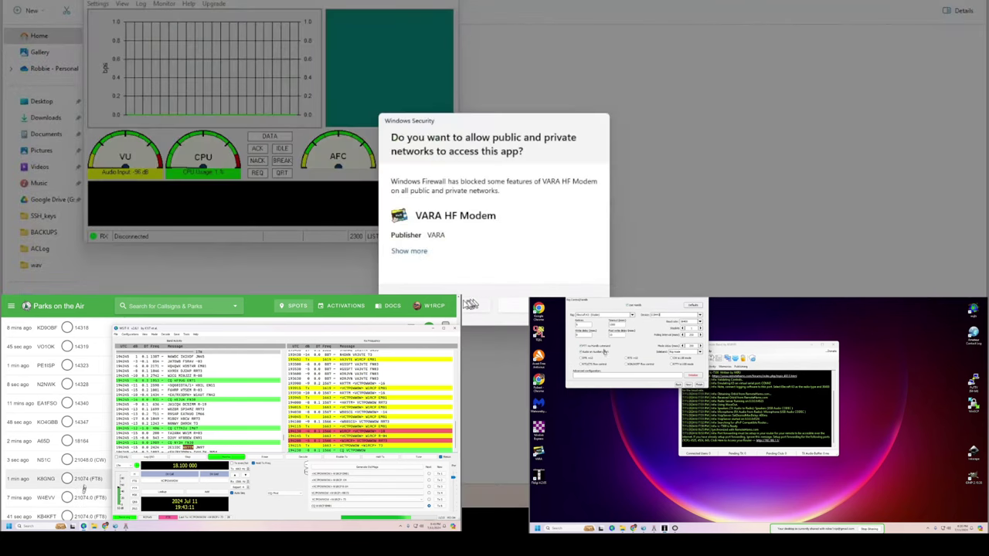
click(464, 304)
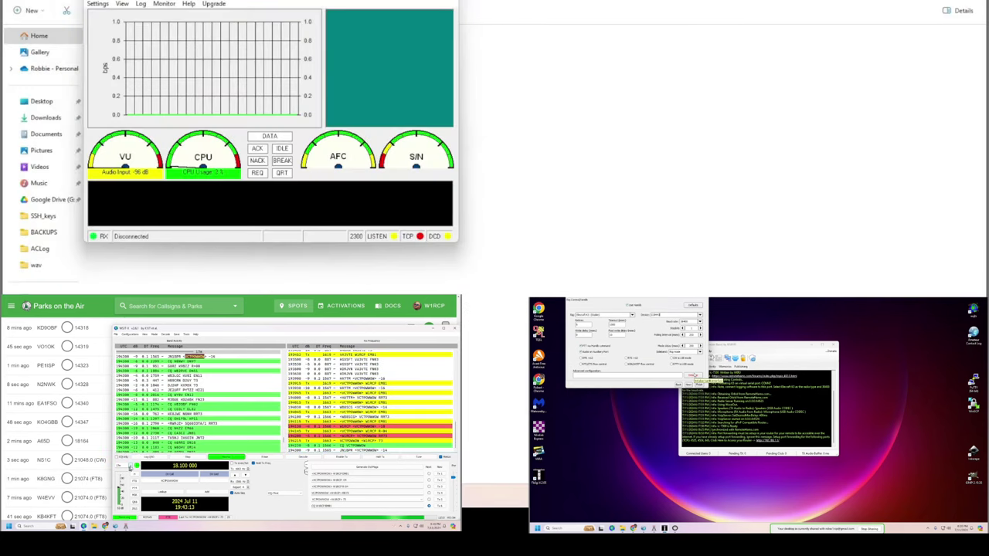
click(866, 13)
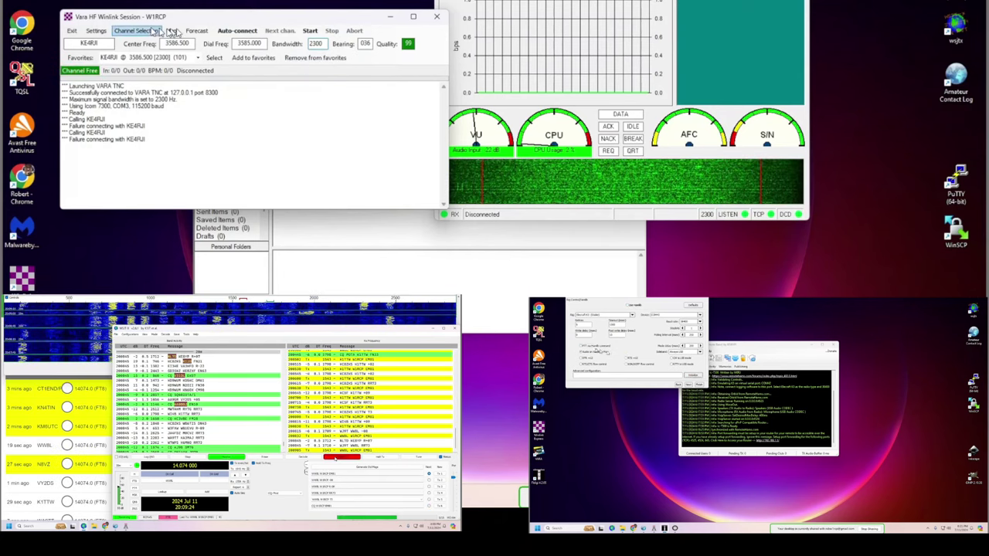
Select RMS station AJ4GU from the Channel Selection list.
click(128, 31)
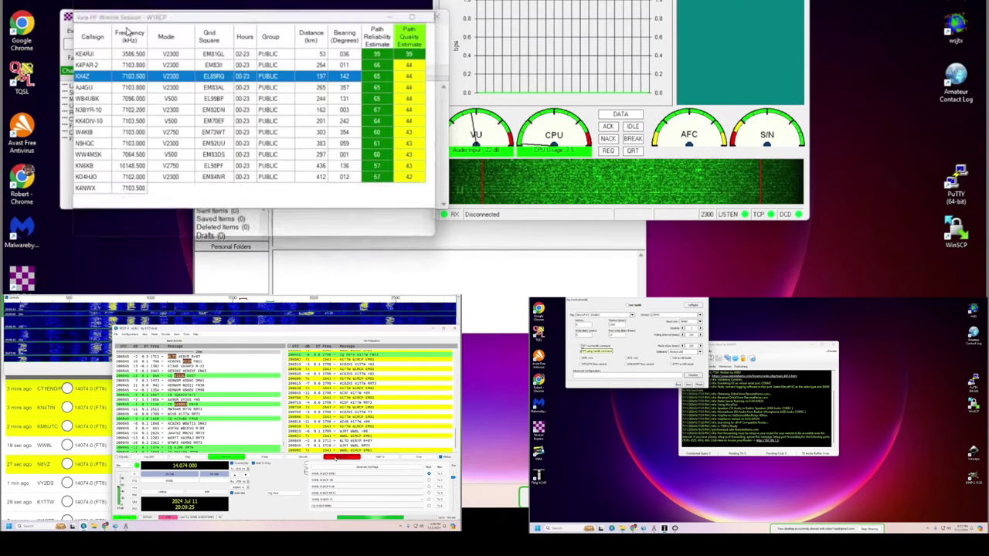
click(139, 88)
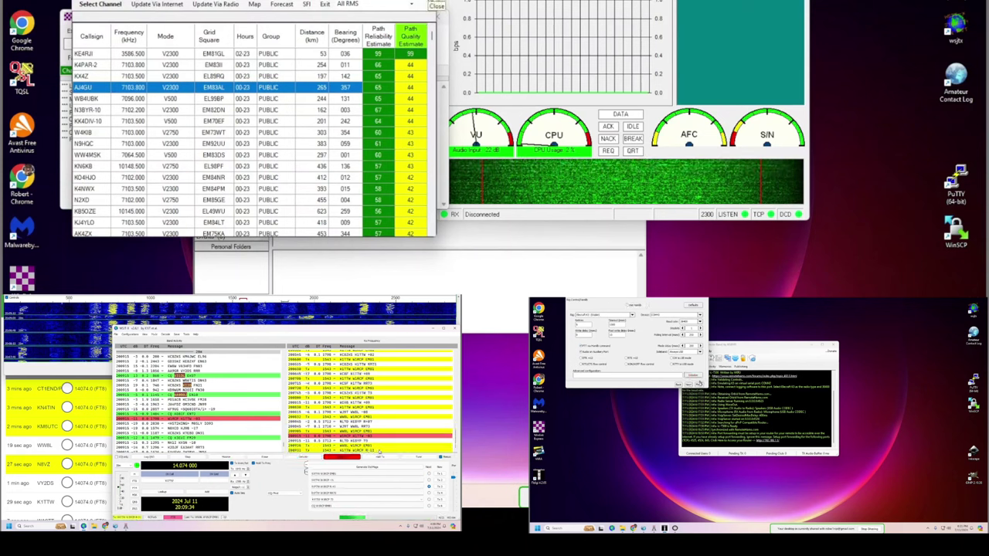
click(699, 385)
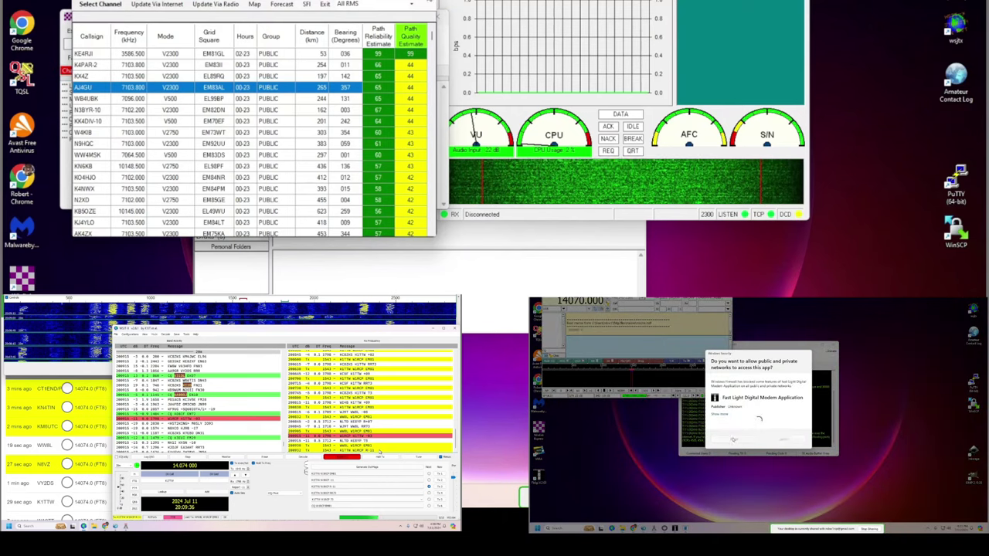
click(732, 439)
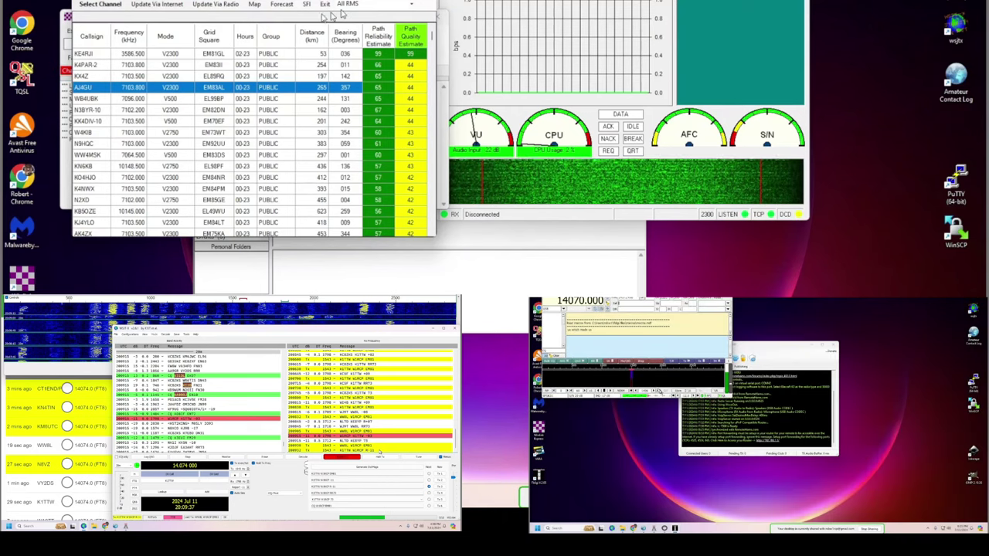
double_click(193, 91)
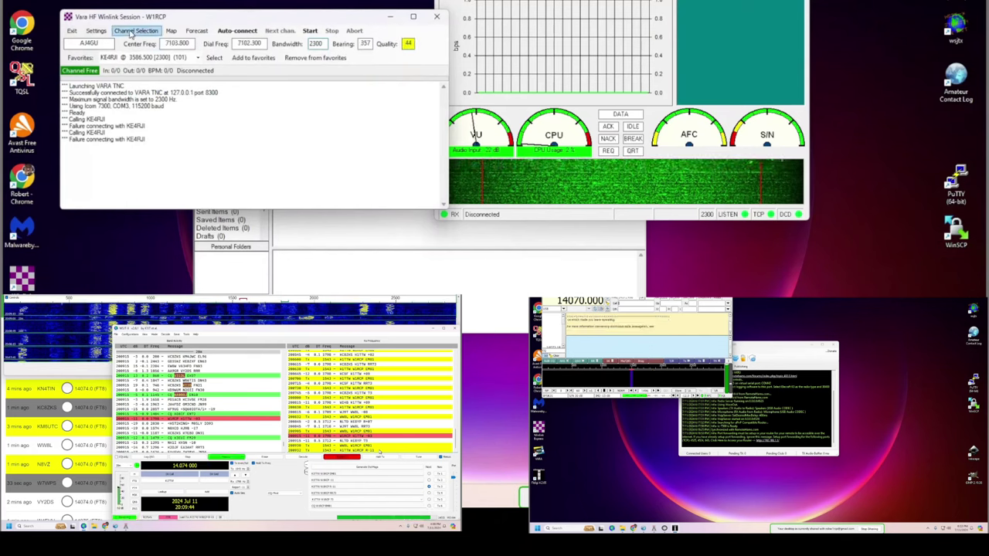
Switch the channel to WB4UBK at 7096.000 and start calling it.
click(132, 31)
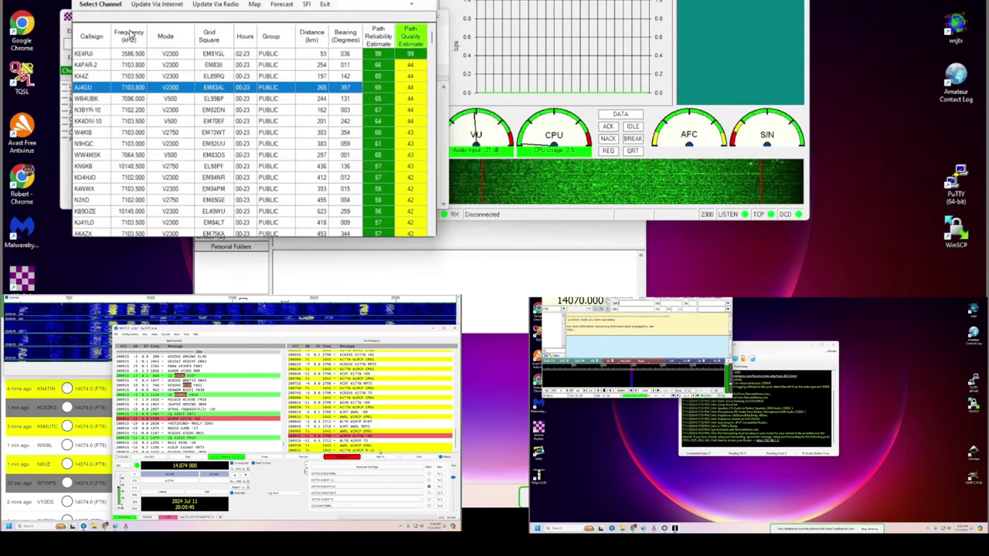
click(140, 100)
double_click(140, 99)
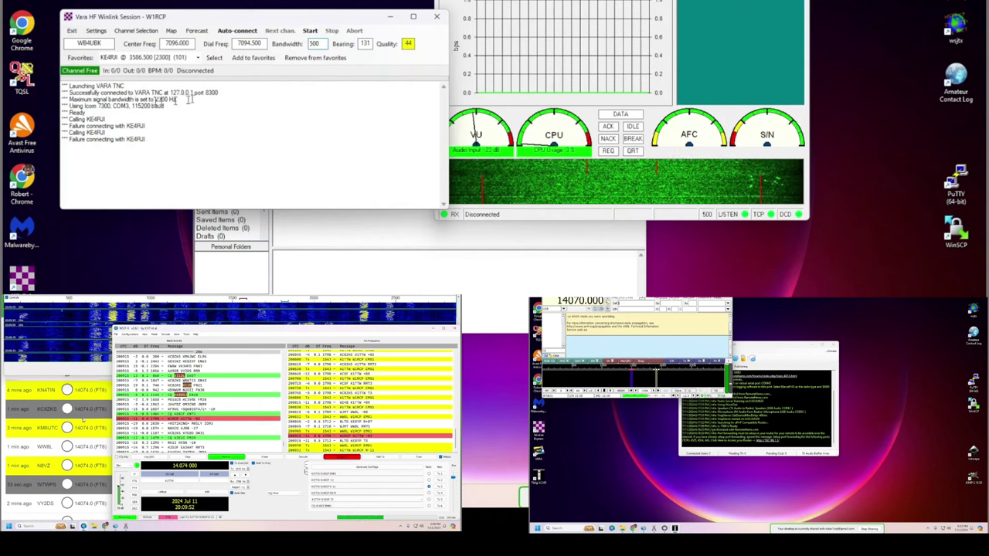
click(310, 32)
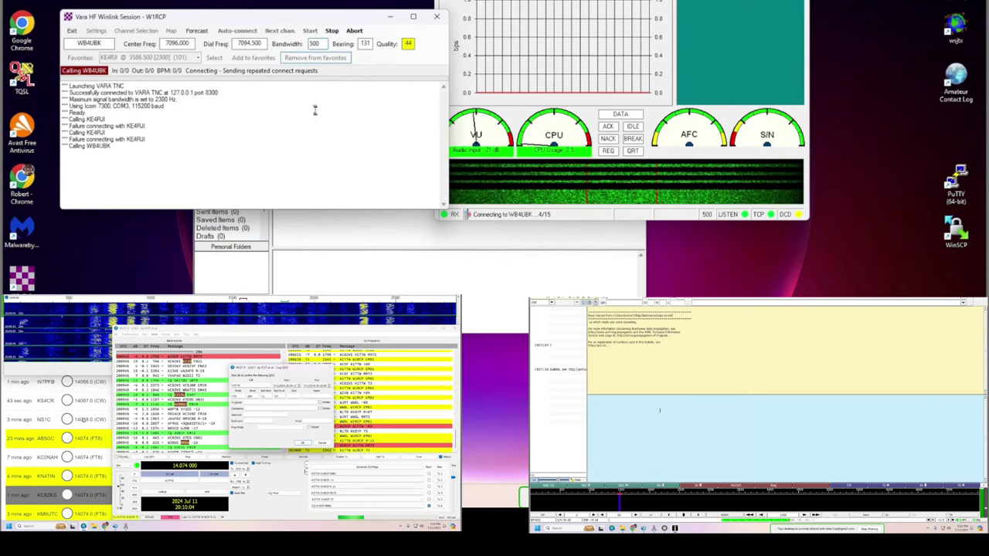
While the session connects, act on the US-2644 park spot and set flrig to rig control.
scroll(83, 421, down, 3)
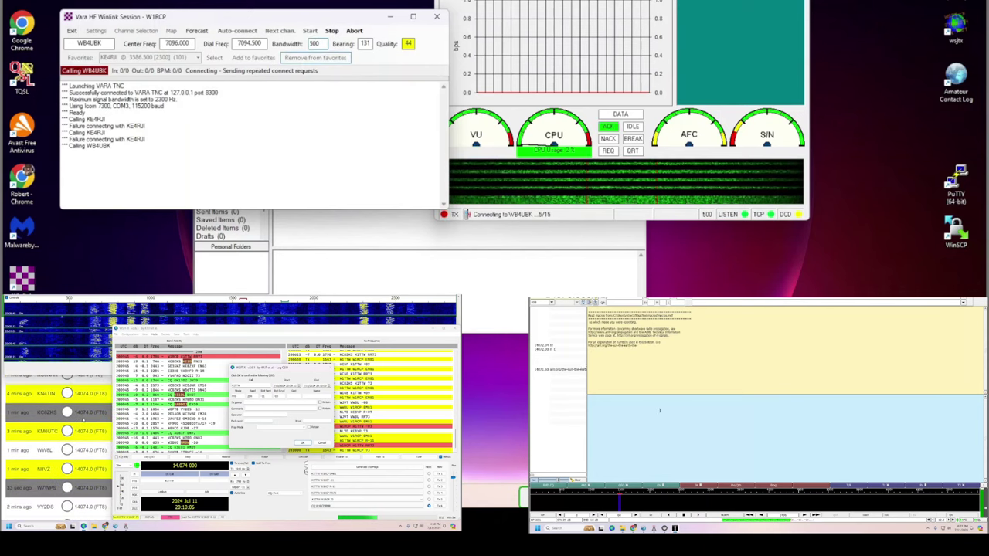
scroll(83, 420, down, 1)
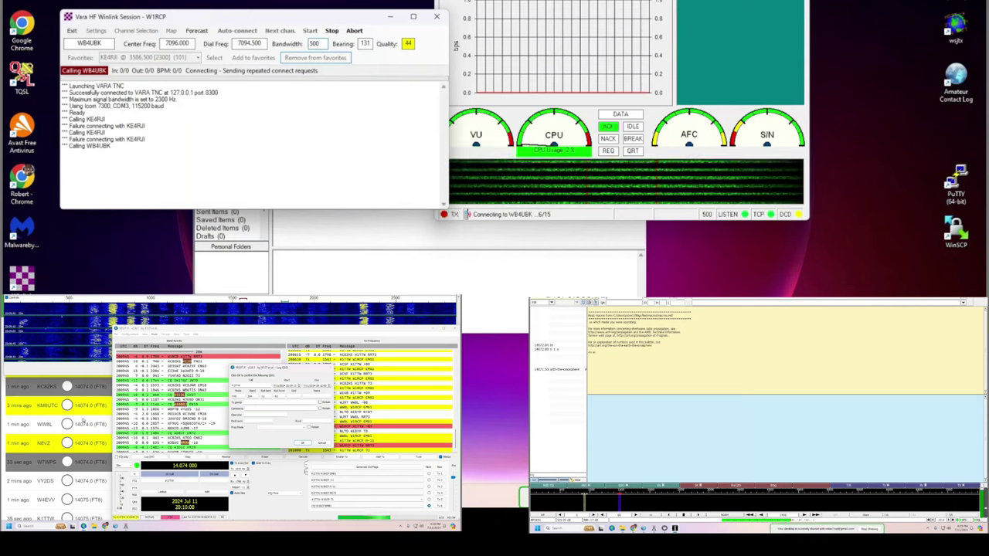
scroll(84, 421, down, 2)
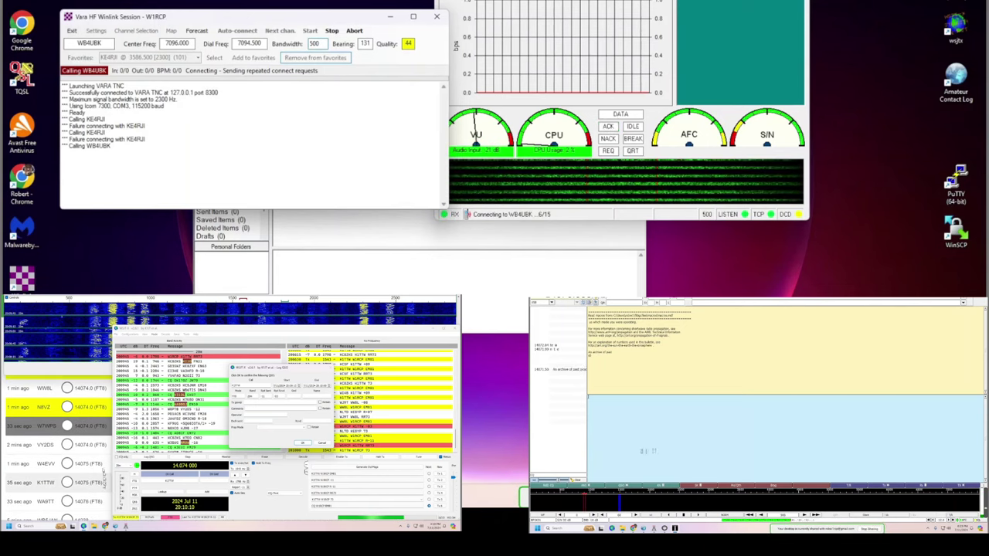
click(103, 485)
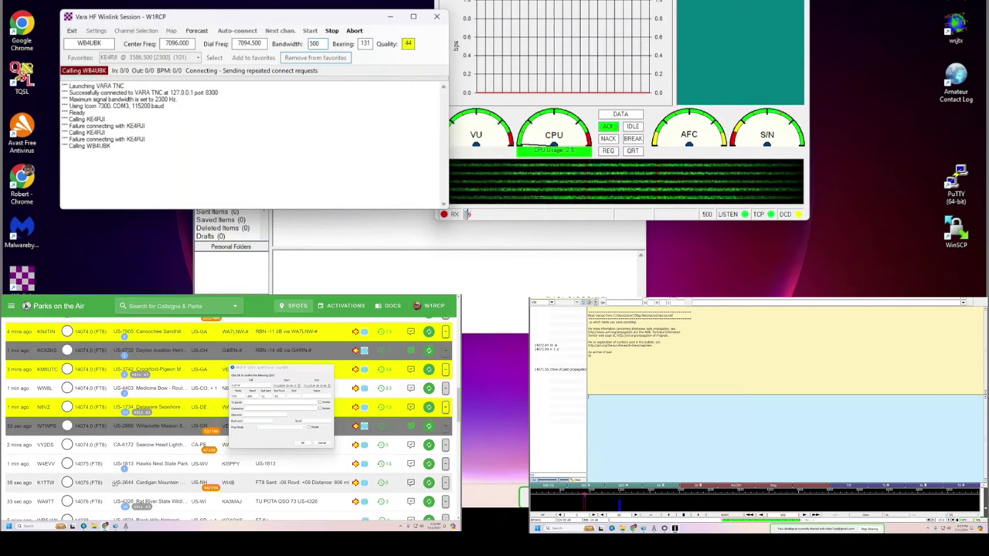
drag(115, 483, 134, 484)
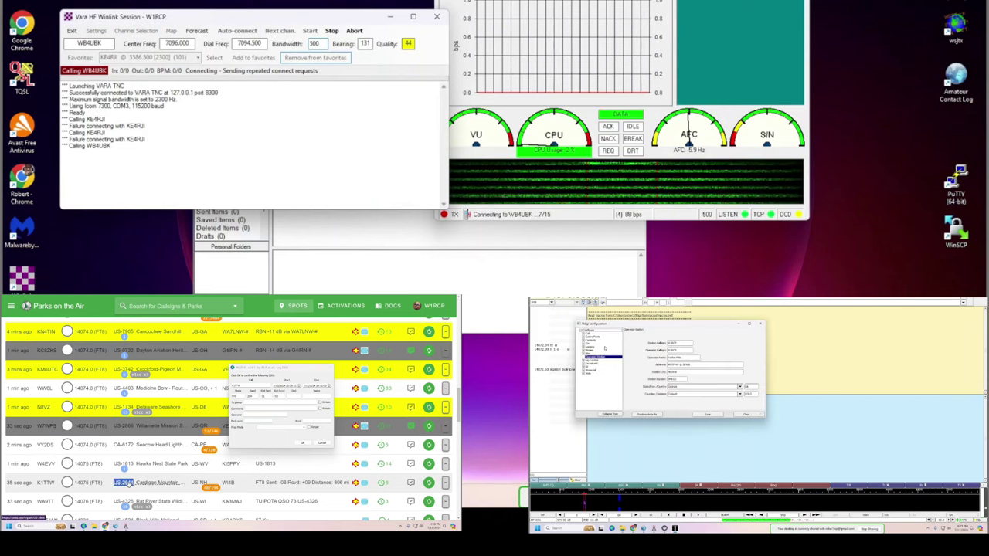
right_click(126, 483)
click(141, 446)
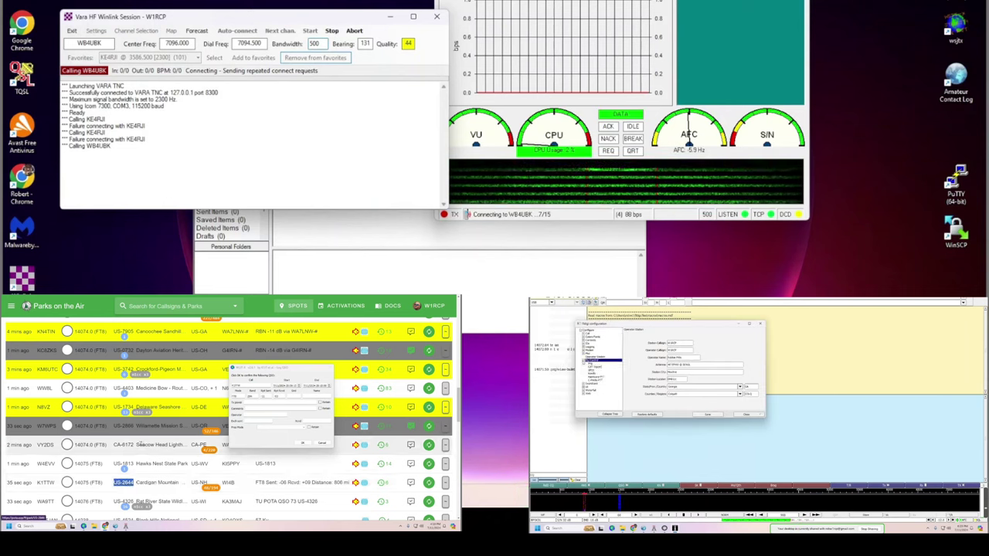
click(595, 363)
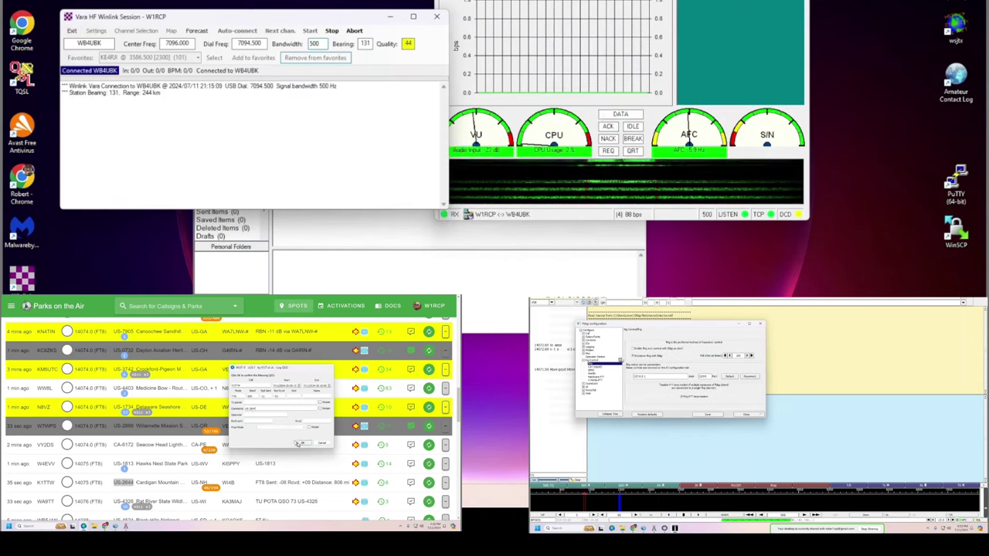
Close the QSO log confirmation and move the VARA trial notice off the WB4UBK session log.
click(298, 445)
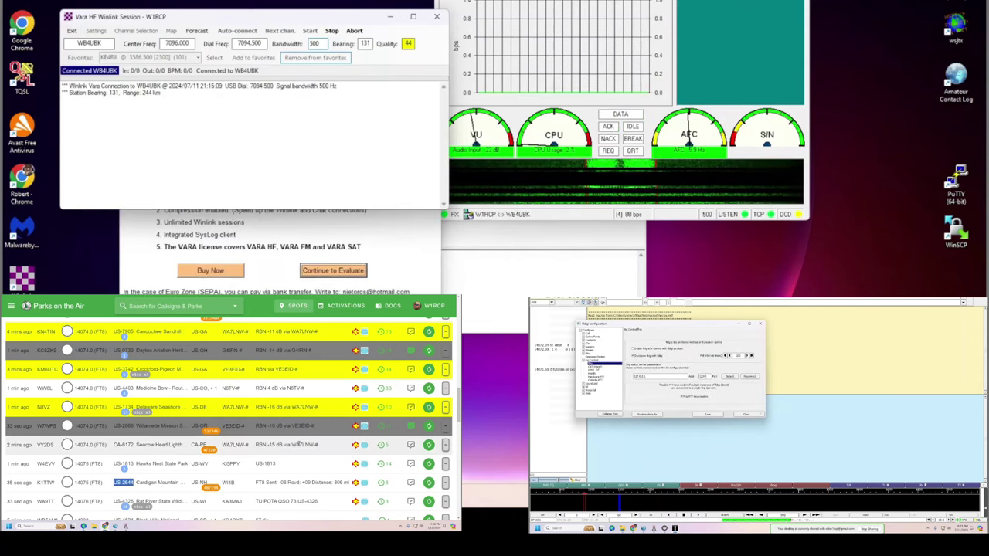
click(308, 238)
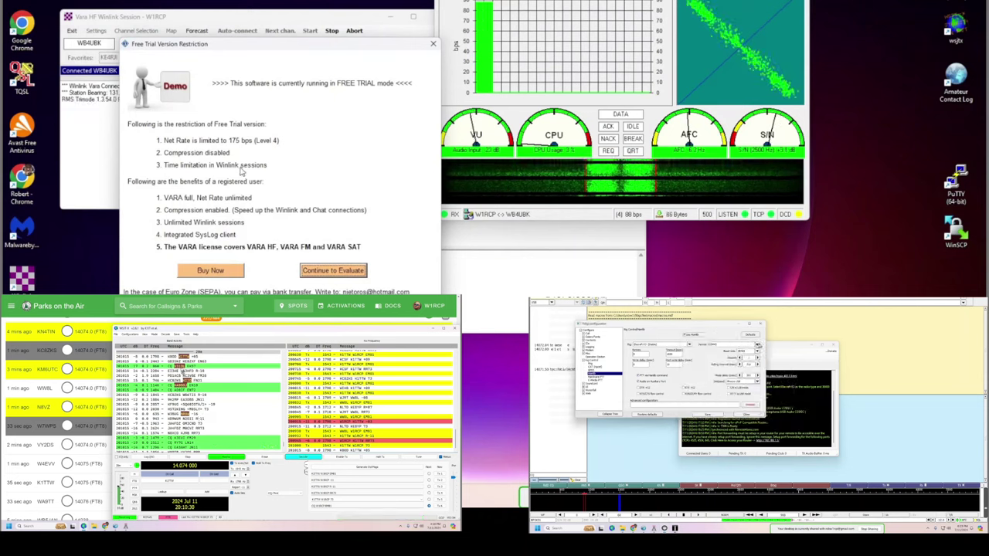
drag(234, 49, 721, 218)
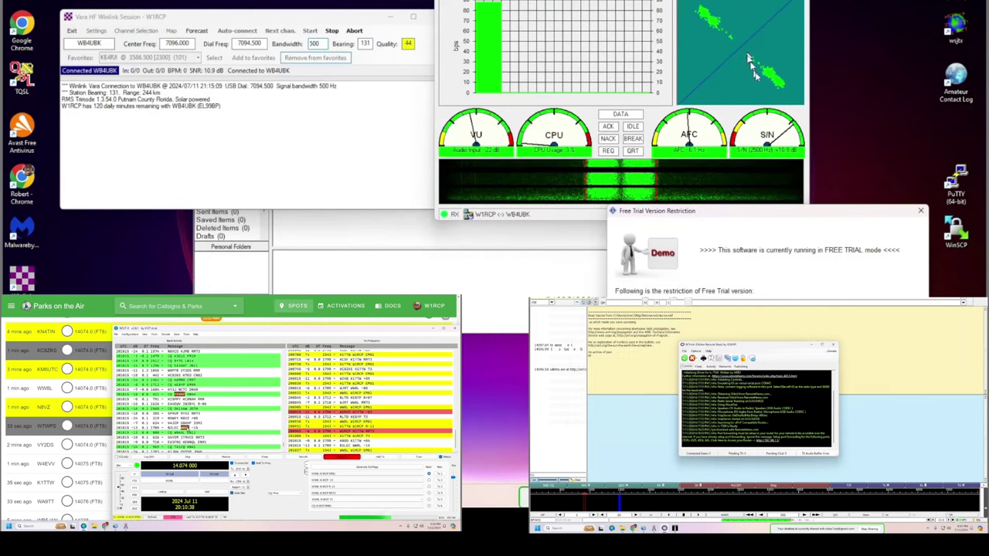
click(99, 488)
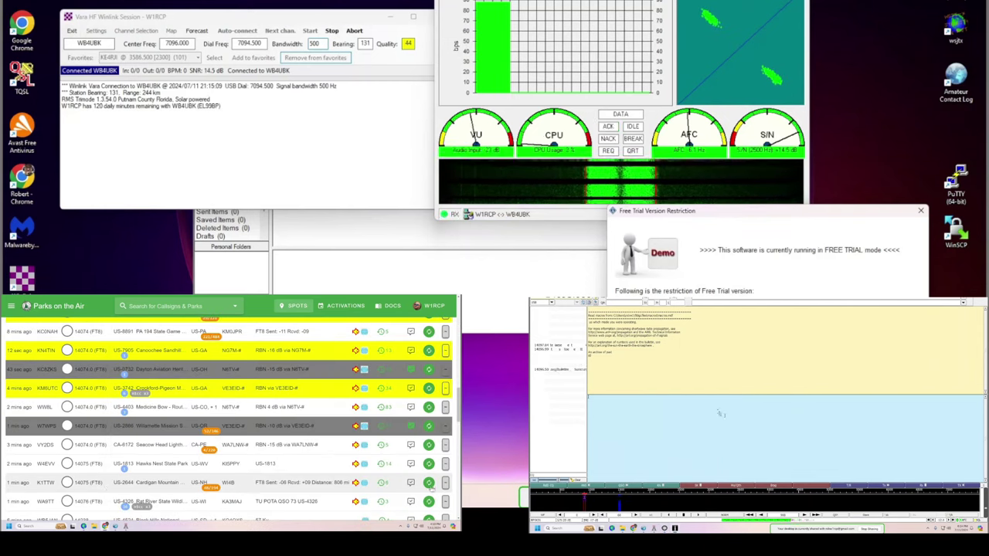
click(429, 483)
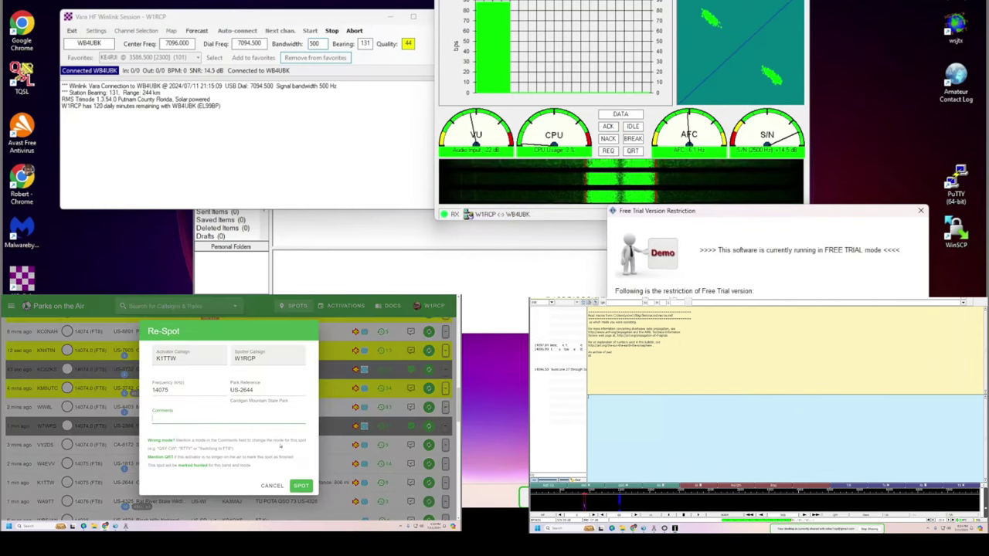
text(Thanks for c)
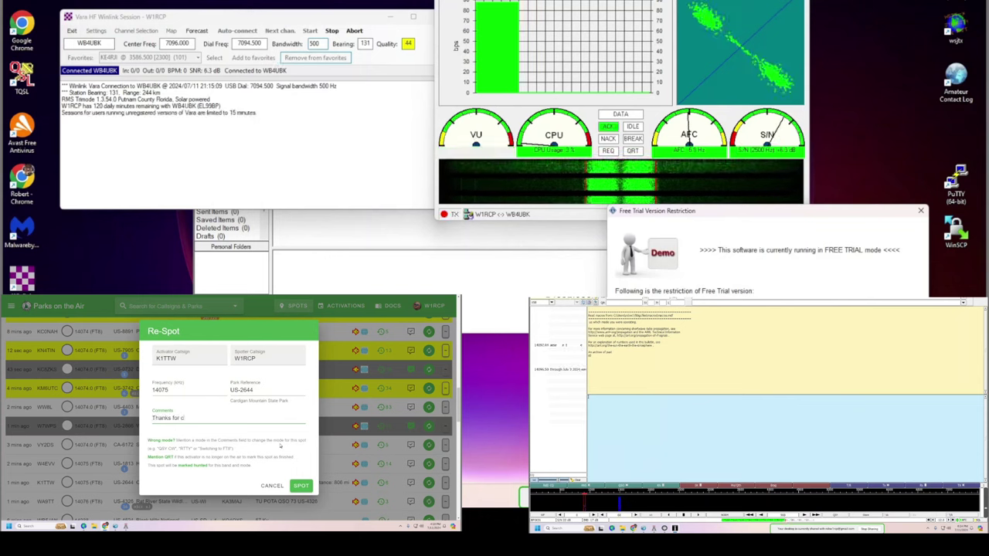
text(alling me back! 73)
key(Return)
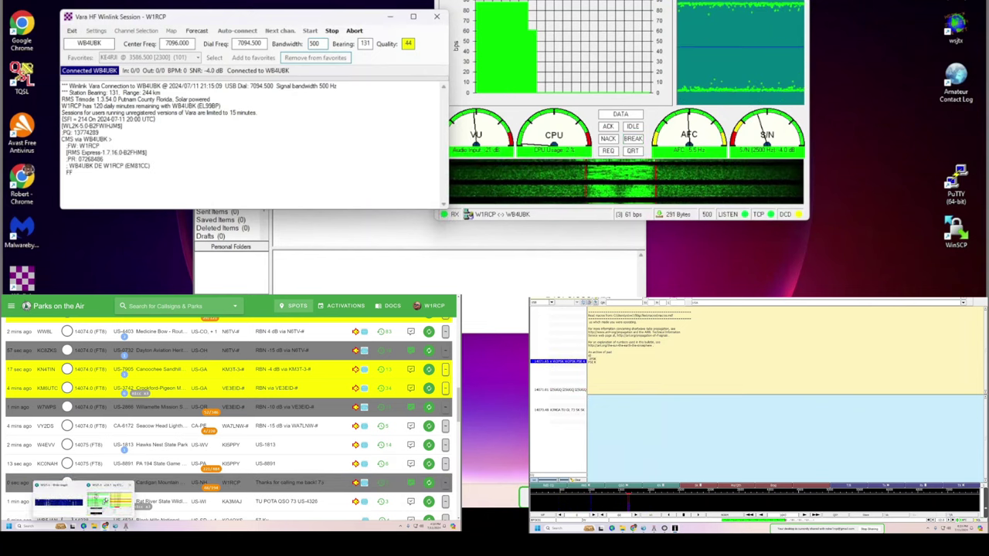
Bring Winlink Express forward and shift its window down-right while the WB4UBK session disconnects.
click(92, 511)
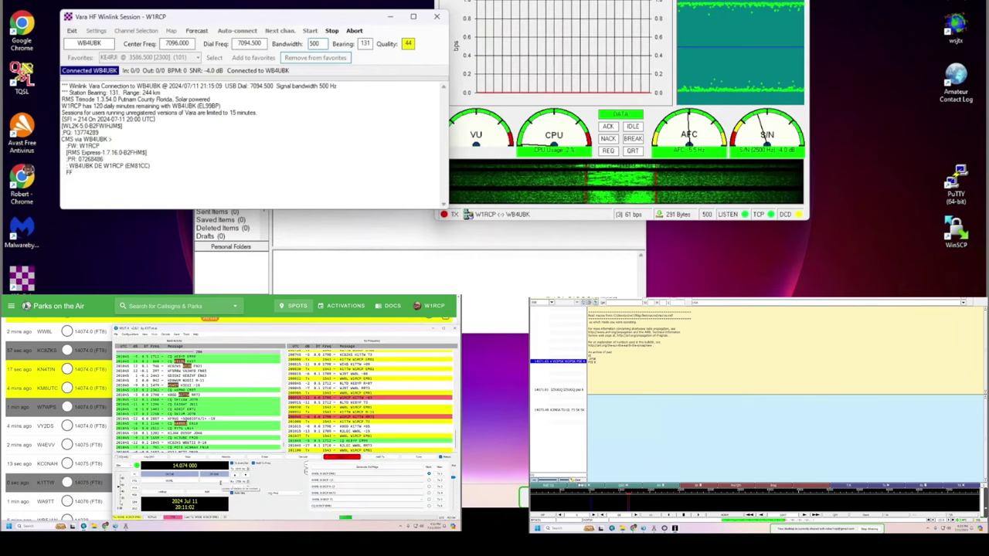
click(439, 280)
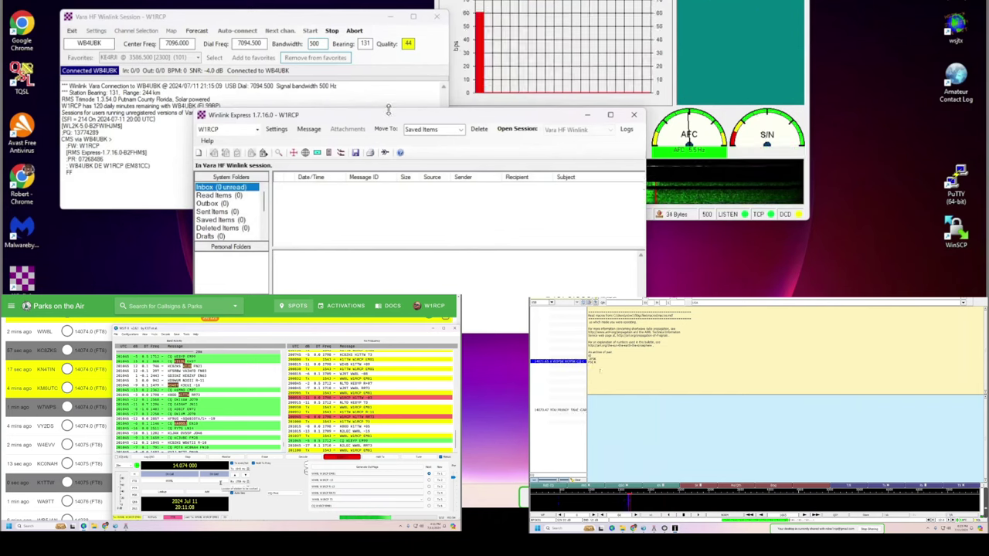
drag(388, 111, 462, 235)
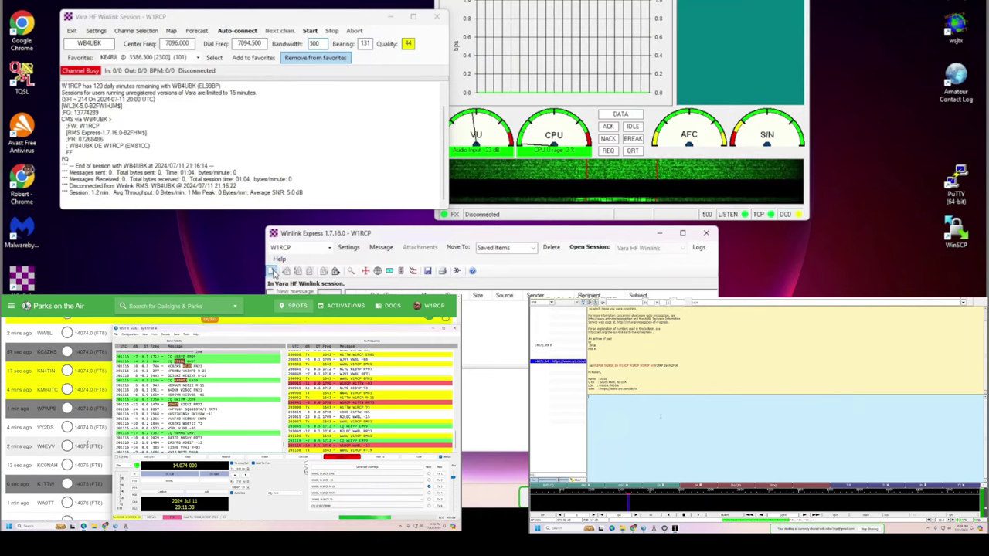
click(272, 272)
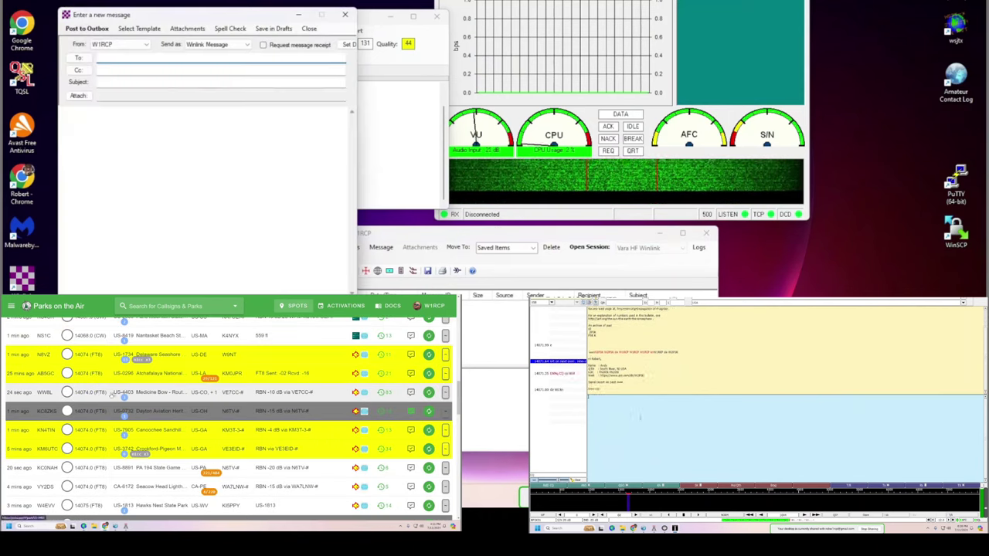
text(ko4)
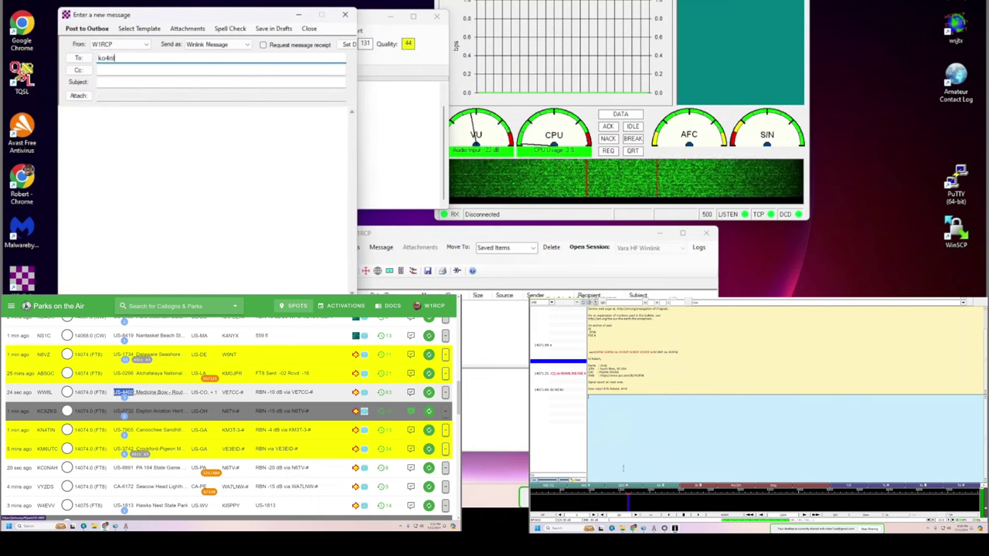
text(nll)
key(Tab)
right_click(133, 394)
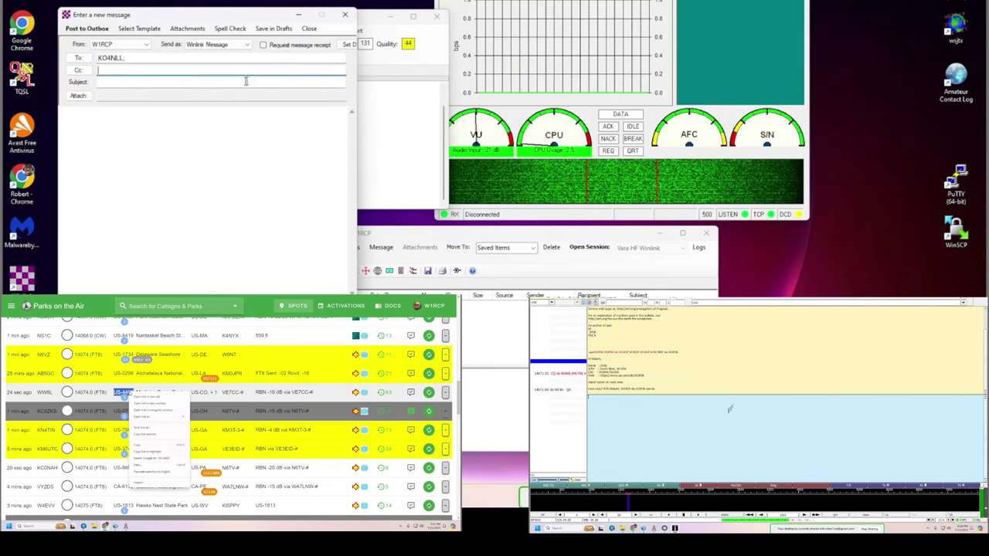
click(147, 429)
Write the body about finally testing Winlink after reinstalling it on a newer computer.
click(129, 127)
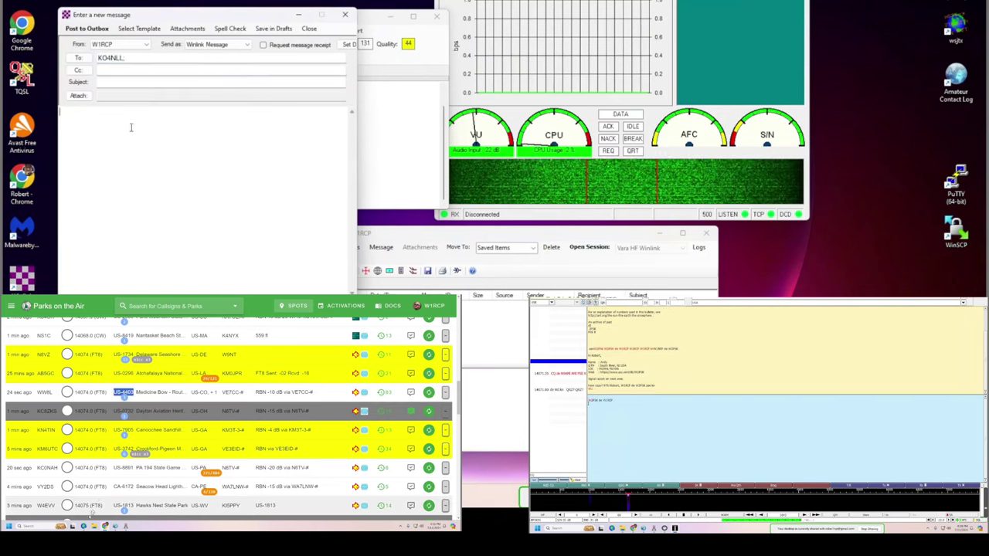
text(Hey, I)
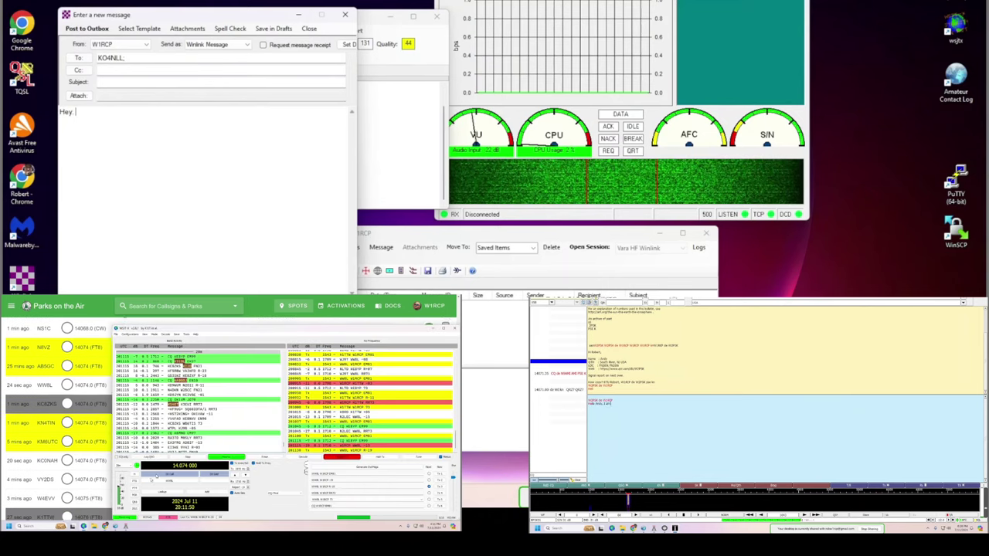
text( am finally testing)
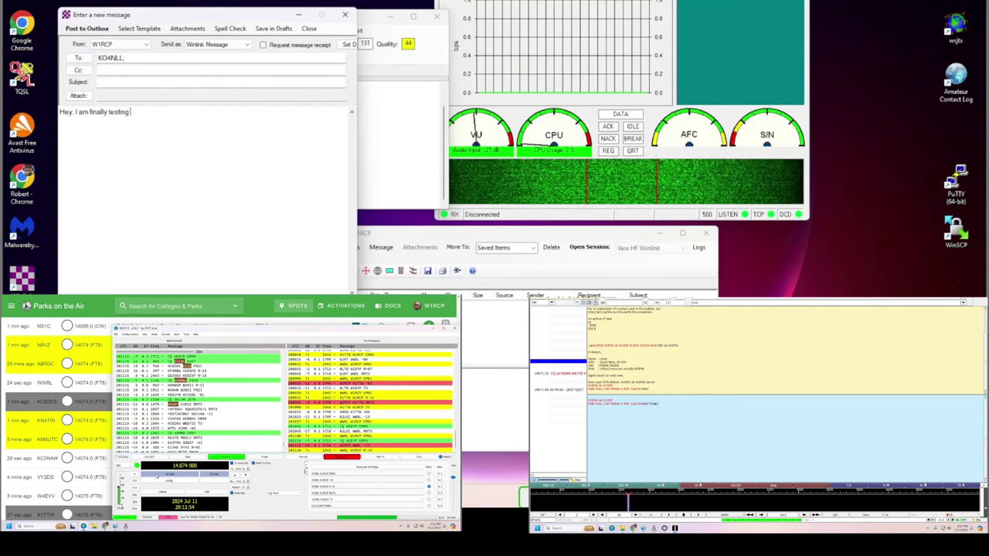
text( my win)
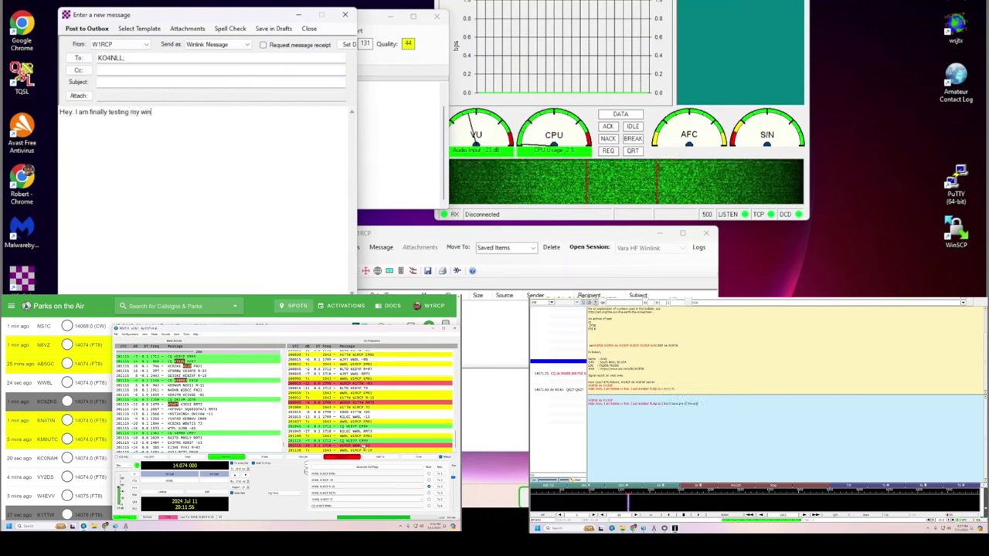
text(link )
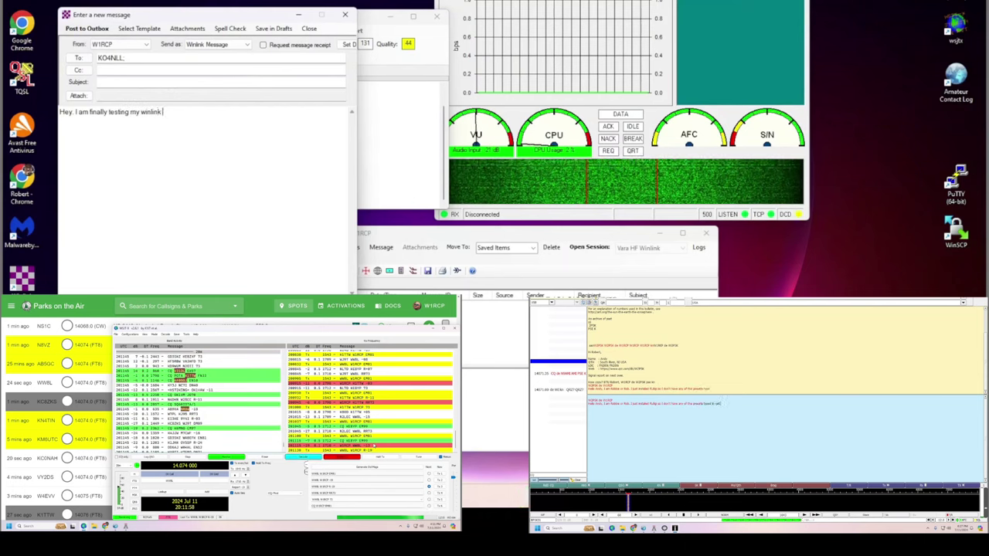
text(system. I)
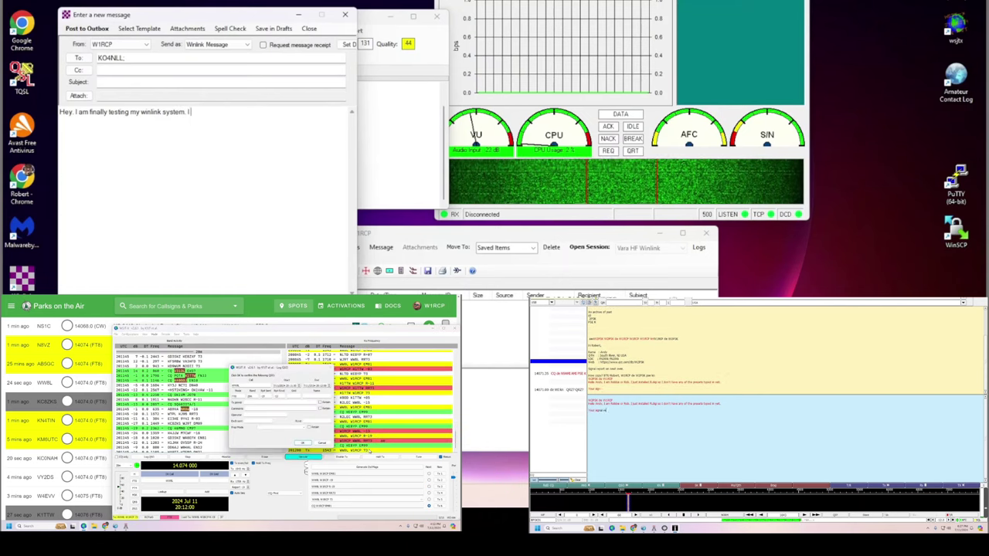
text( just reinstalled it on my new)
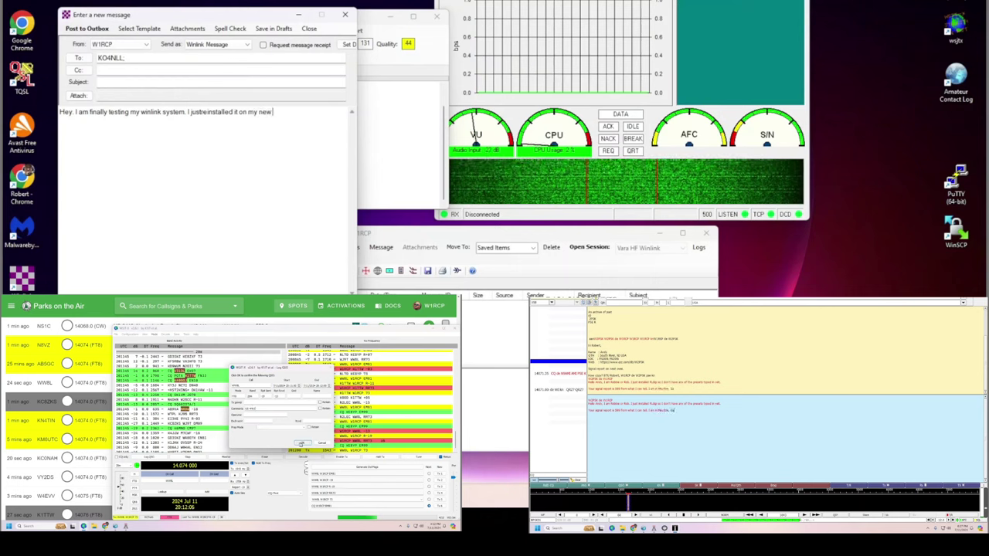
click(302, 444)
text(y newer computer.)
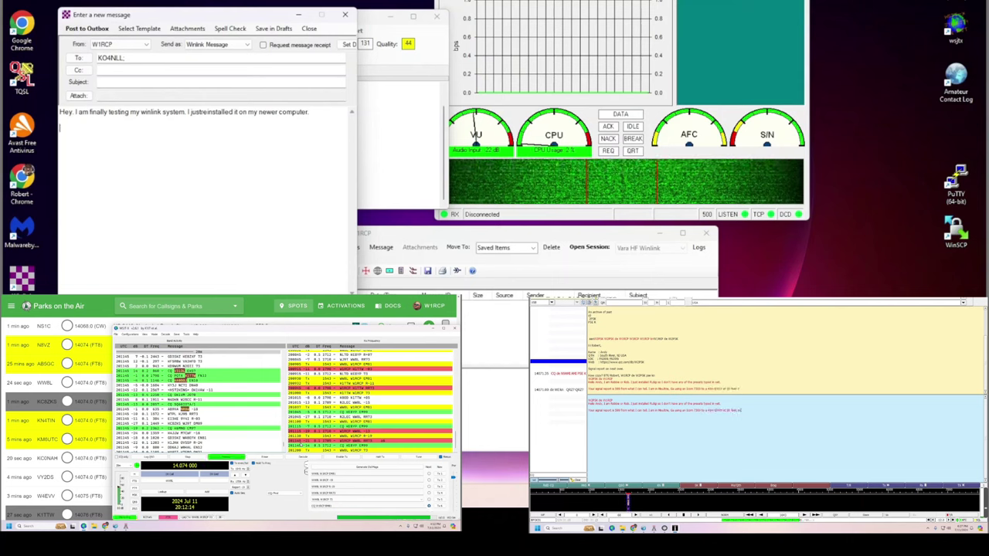
click(144, 57)
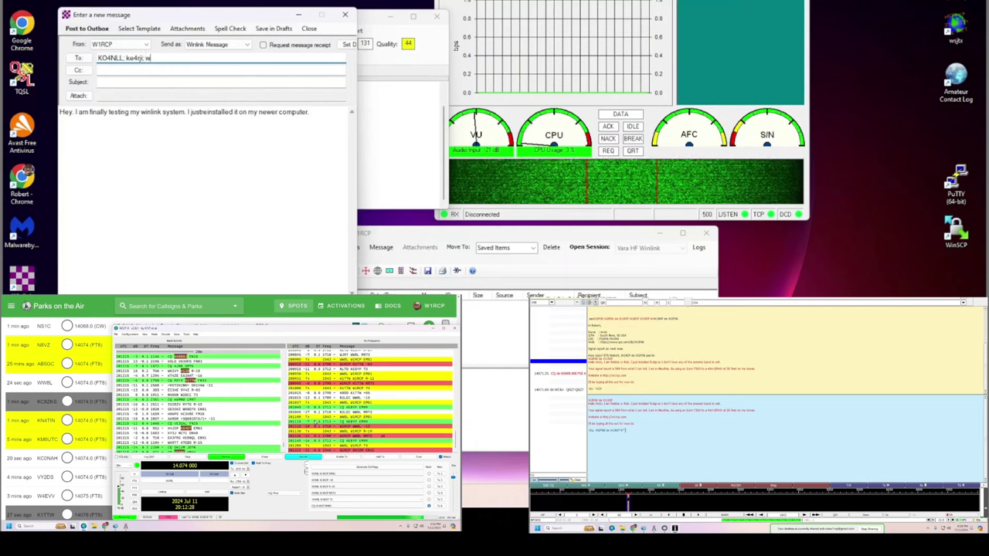
text(w4kn)
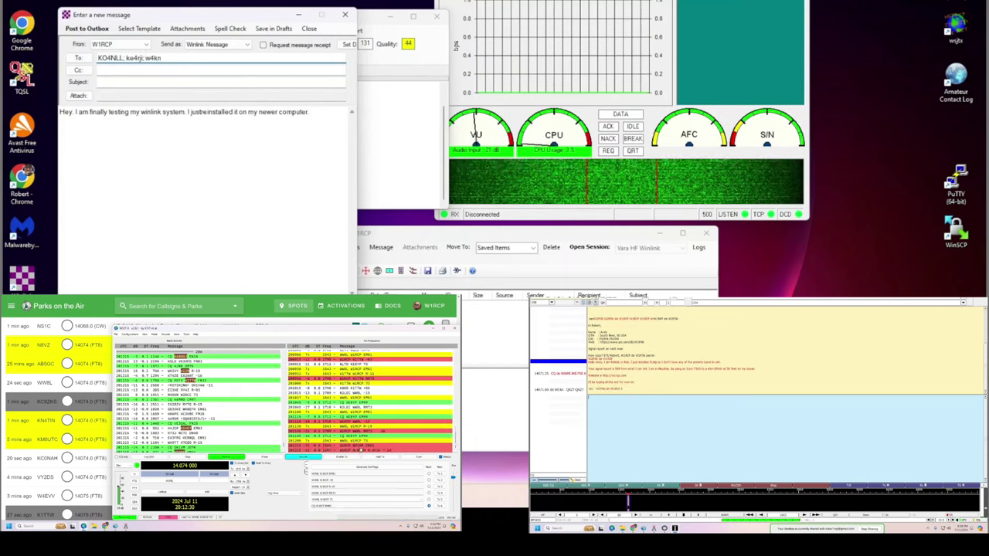
text(;)
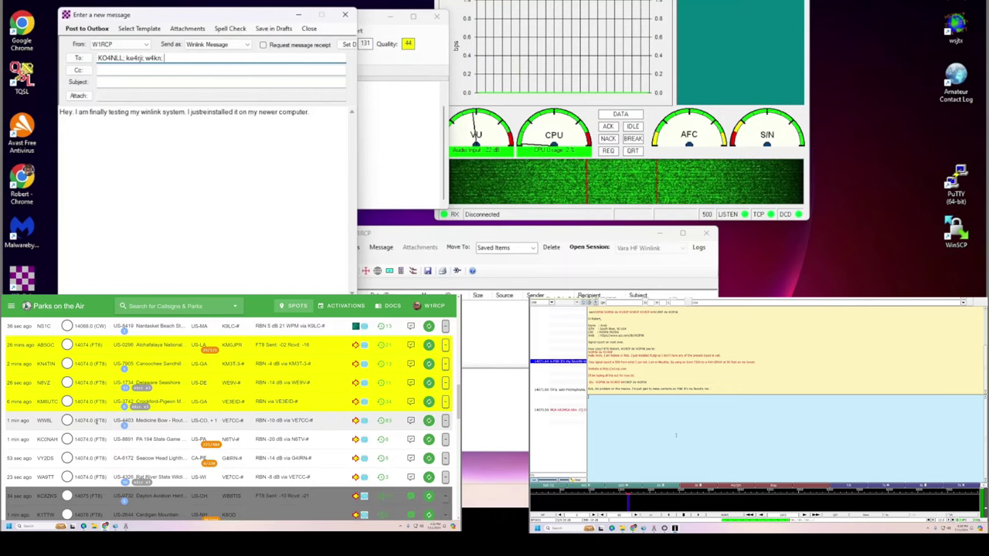
Post a re-spot of WW8L at US-4403 with a 73 sign-off comment, then return to WSJT-X.
click(429, 422)
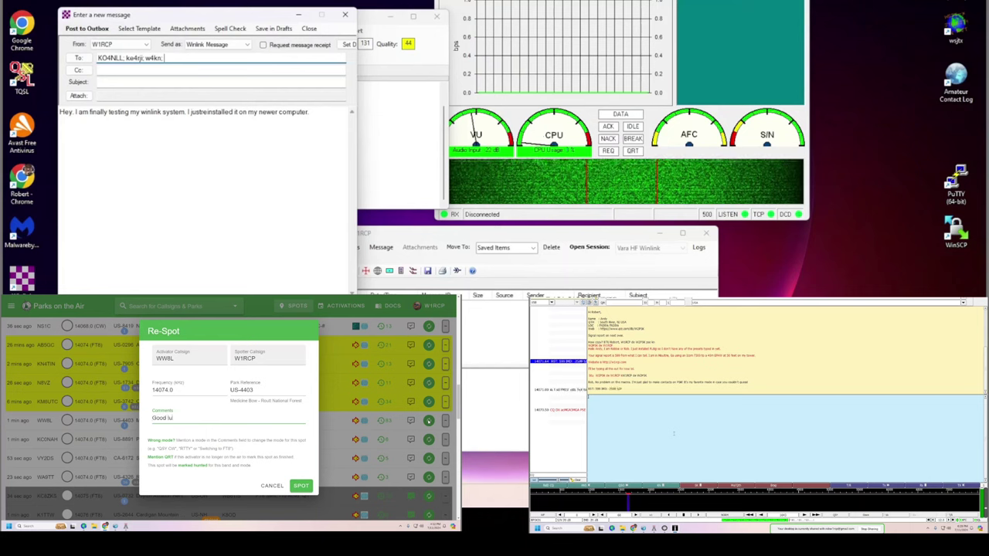
text(73 - Robi)
click(302, 486)
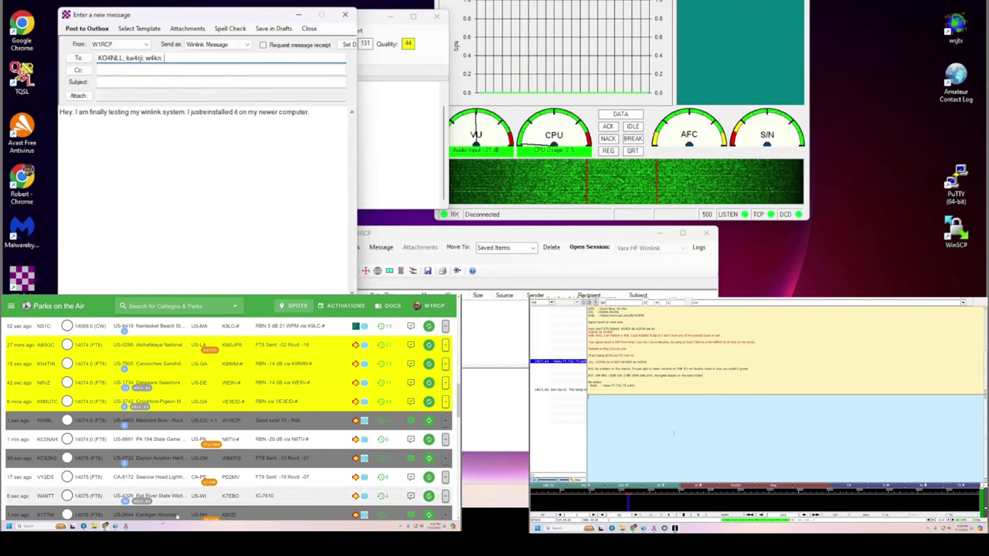
mouse_move(84, 526)
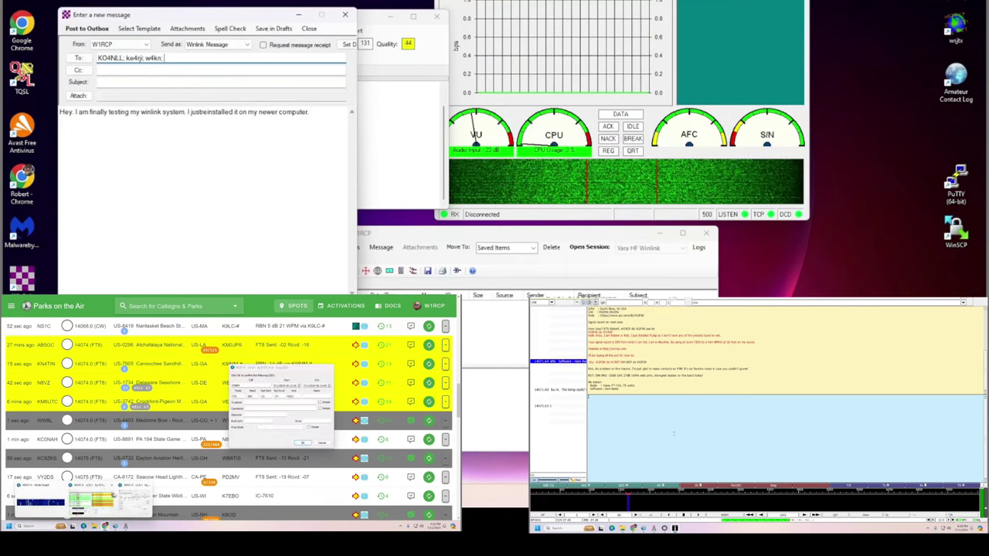
click(91, 502)
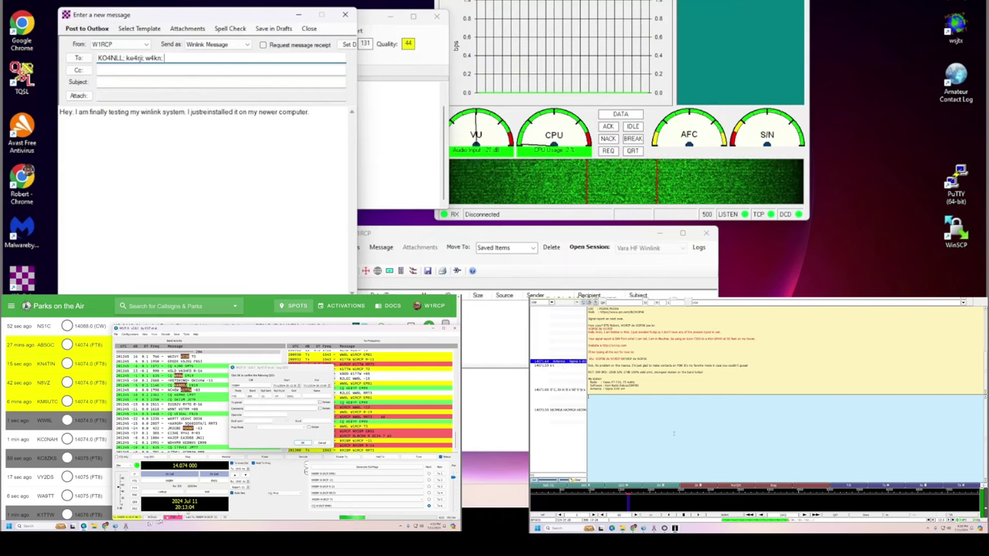
Complete W4GHW as the fourth recipient and place the cursor at the end of the first body line.
click(116, 503)
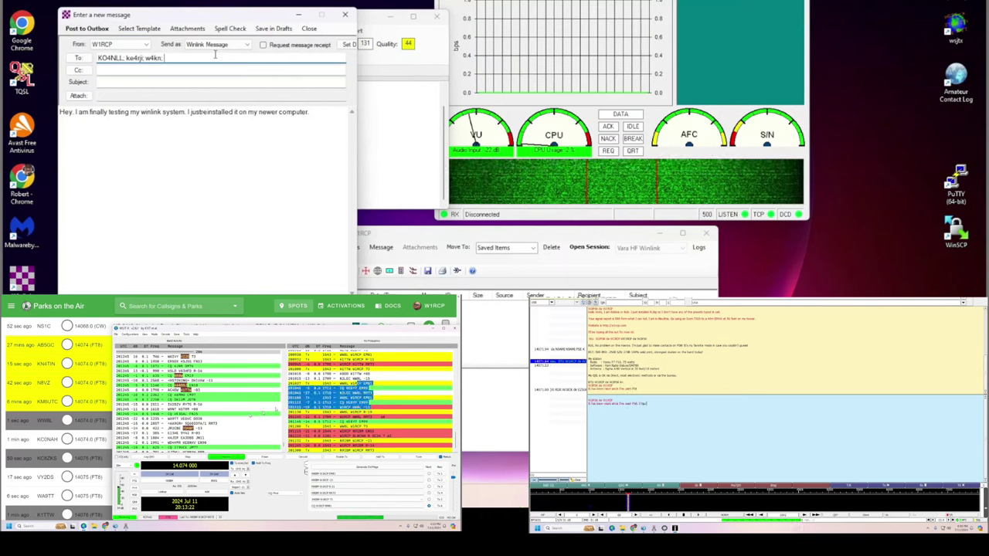
text(w4ghw)
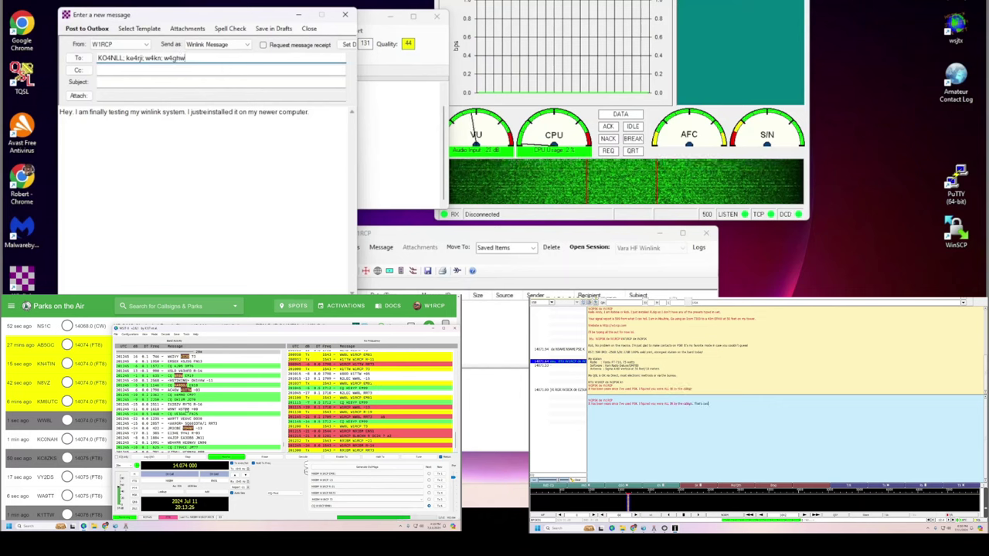
key(Tab)
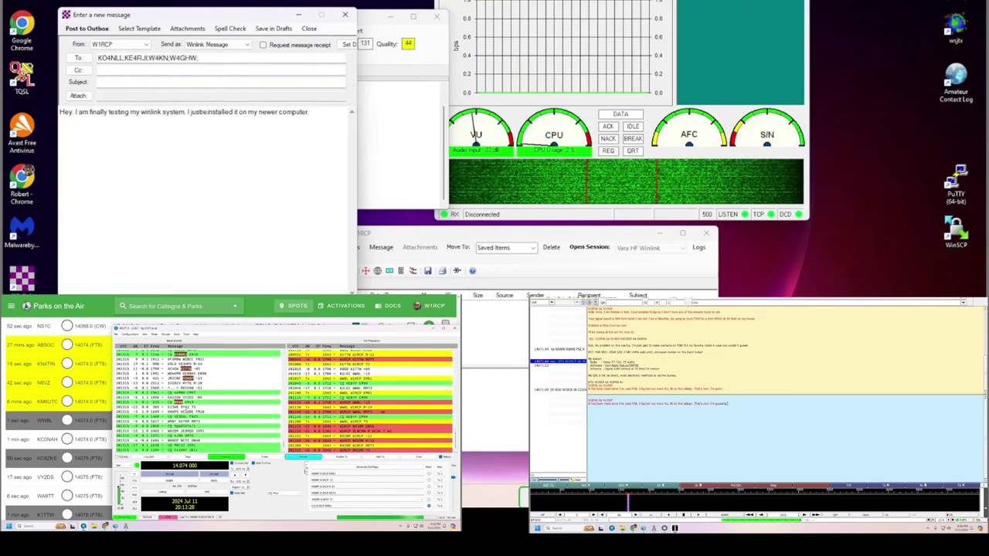
click(325, 114)
Add the body lines 'Let me know if this goes well.' and a 73 sign-off with the sender's name and callsign.
key(Return)
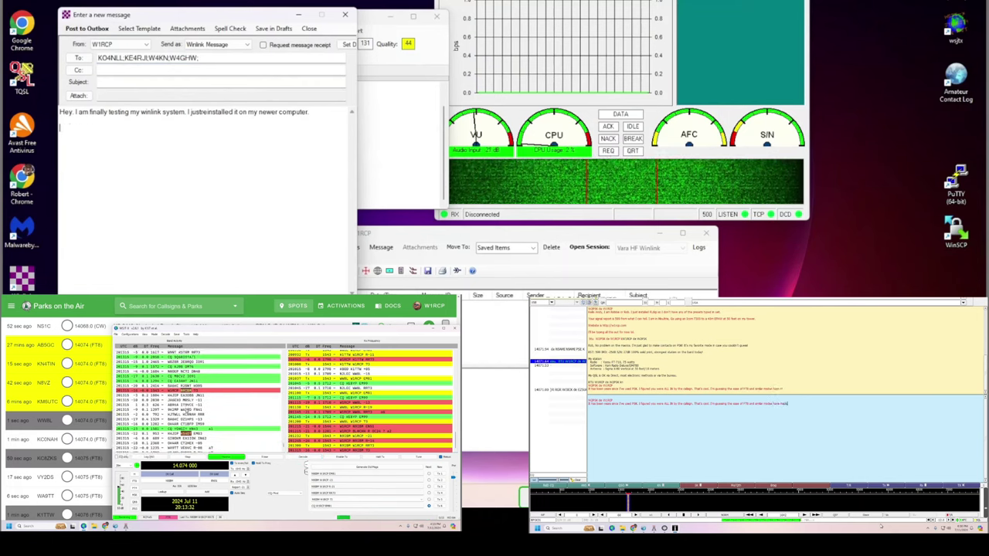
text(Let me know i)
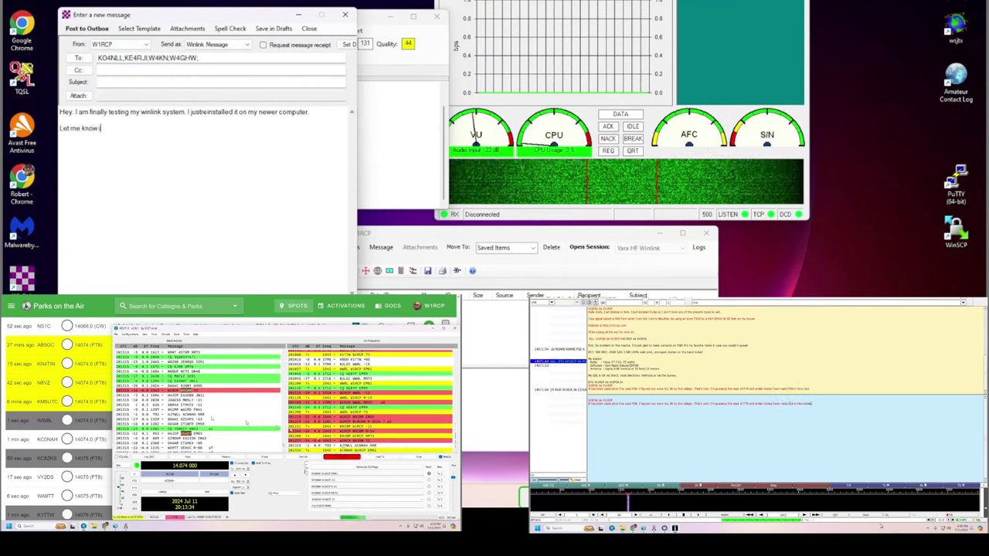
text(f this goes)
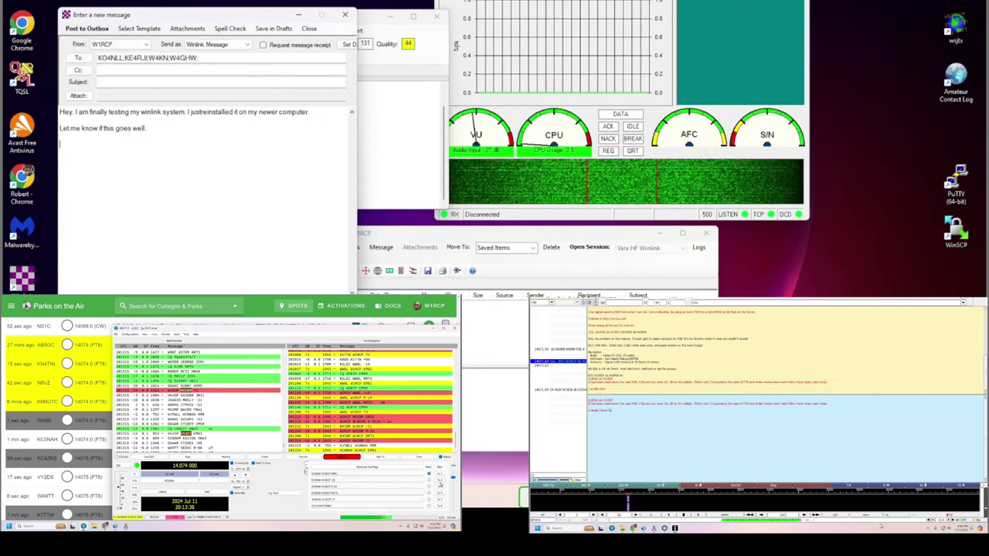
text( well.)
key(Return)
text(73 -)
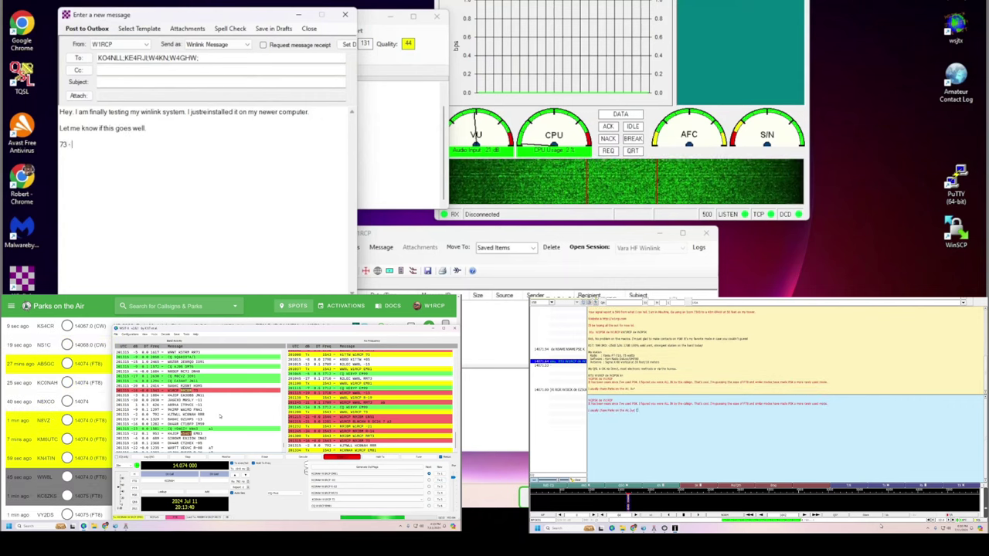
text( Robbie W1RCP)
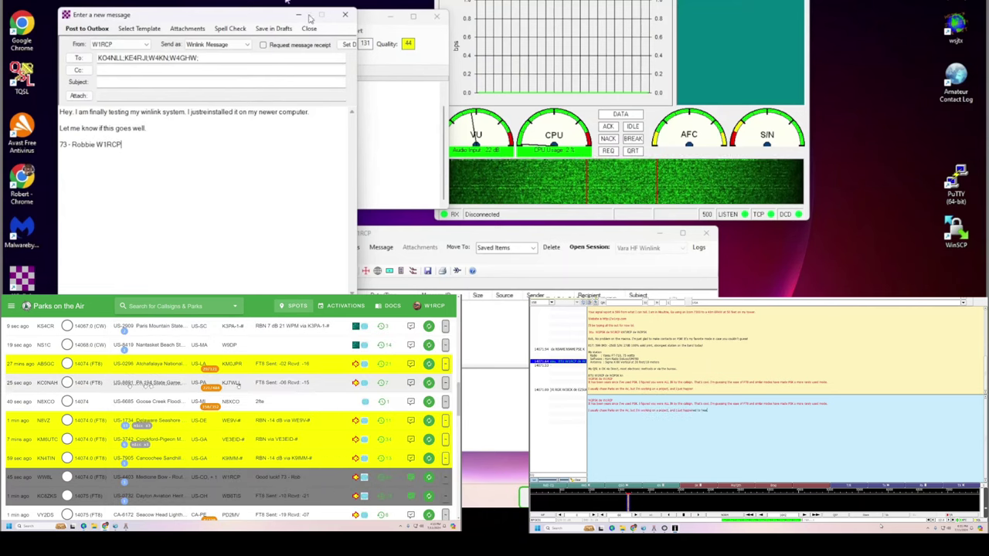
Enter the sender's e-mail address as Cc and attempt to post the message to the outbox.
click(123, 69)
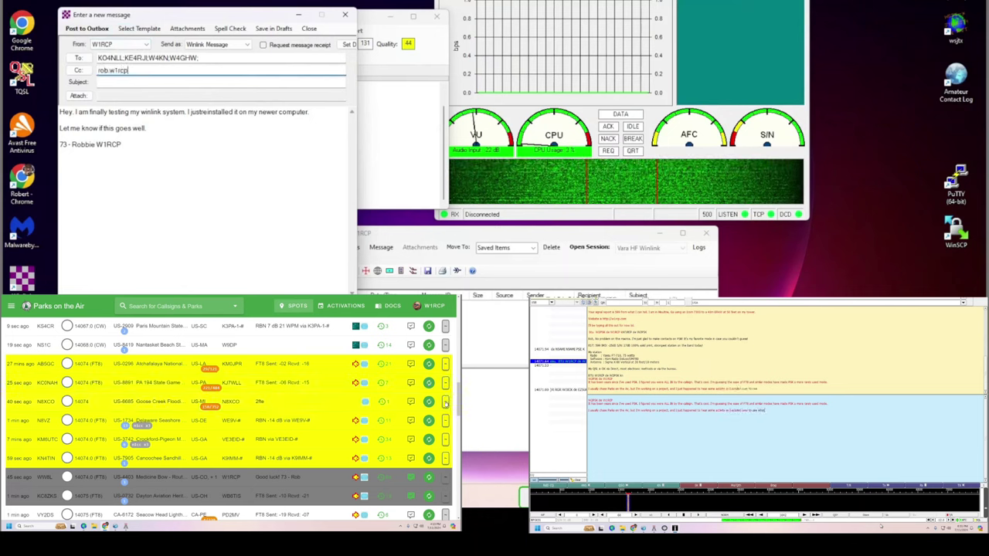
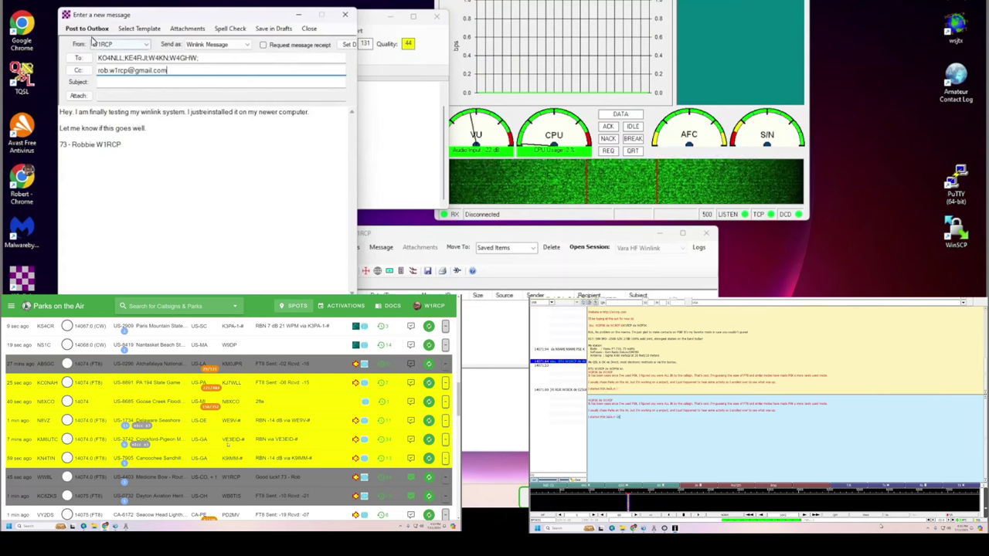
click(90, 29)
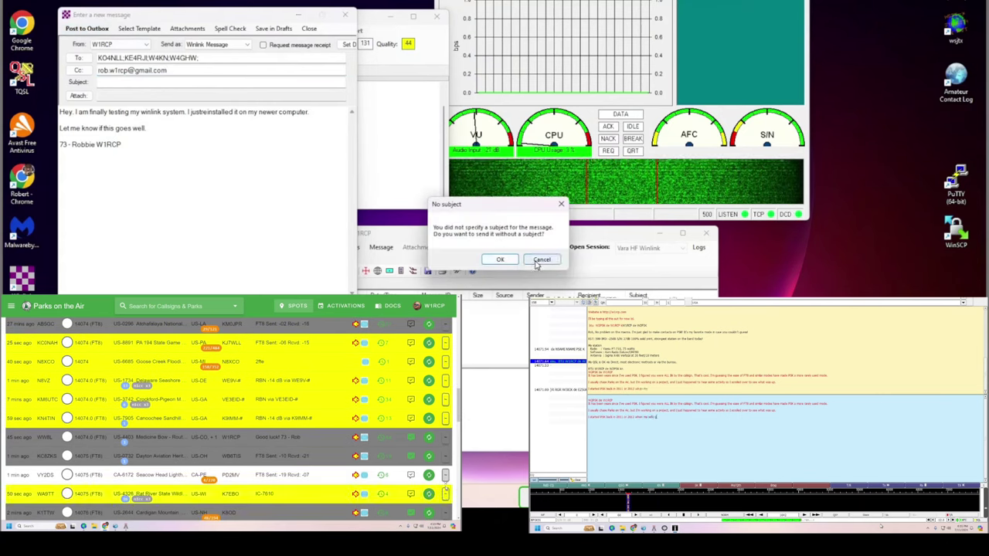
Dismiss the no-subject warning, enter the subject 'Testing it again after many years', and post to outbox.
click(508, 261)
click(118, 81)
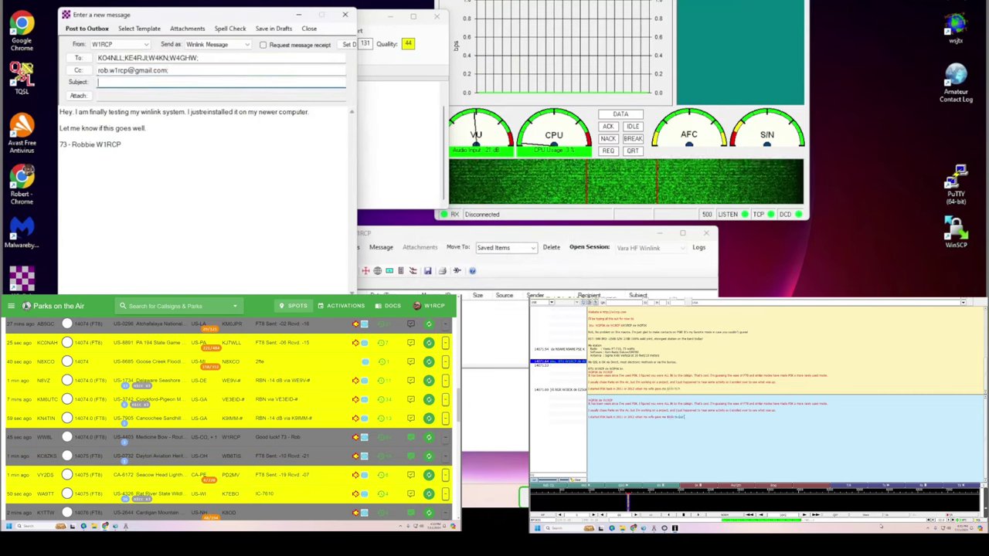
mouse_move(82, 527)
text(Tes)
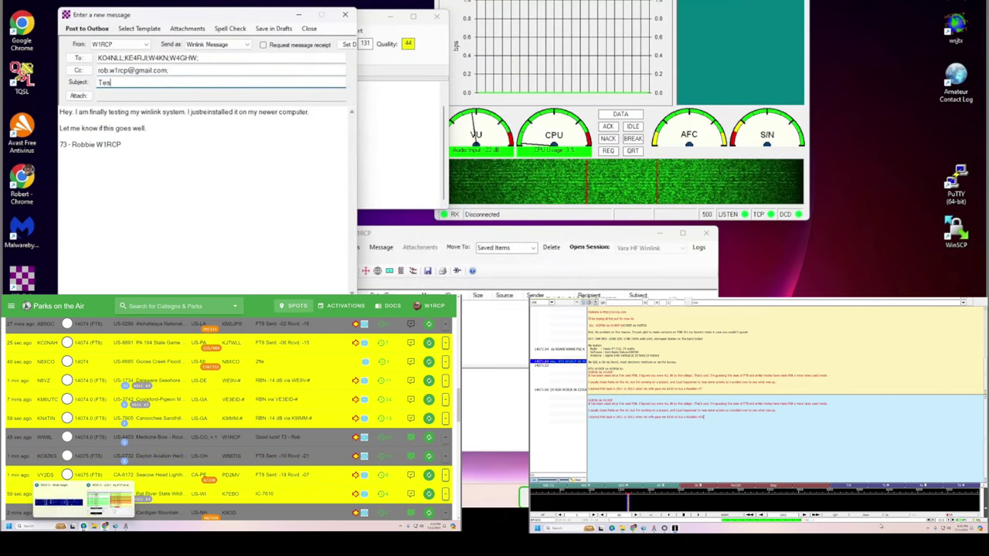
text(ting it again after many years)
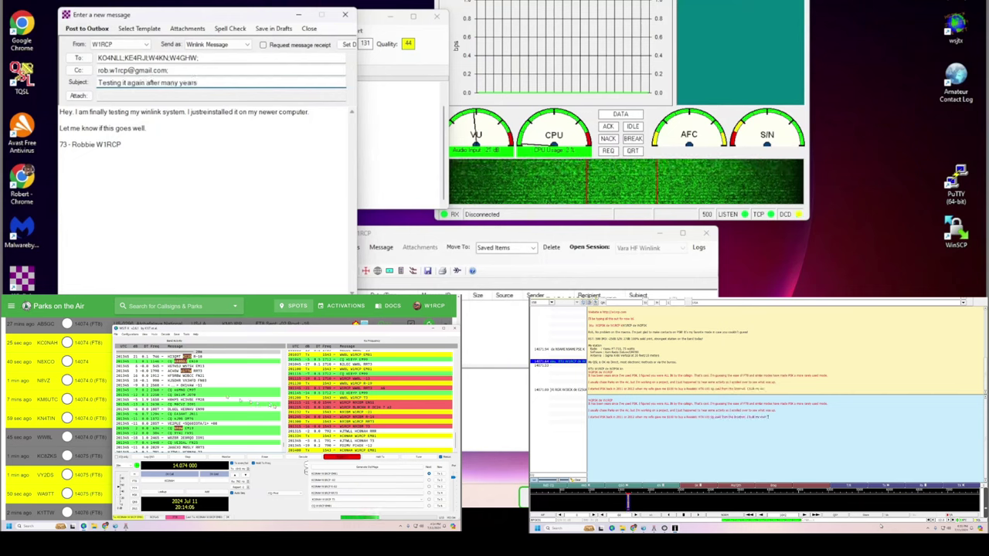
click(86, 28)
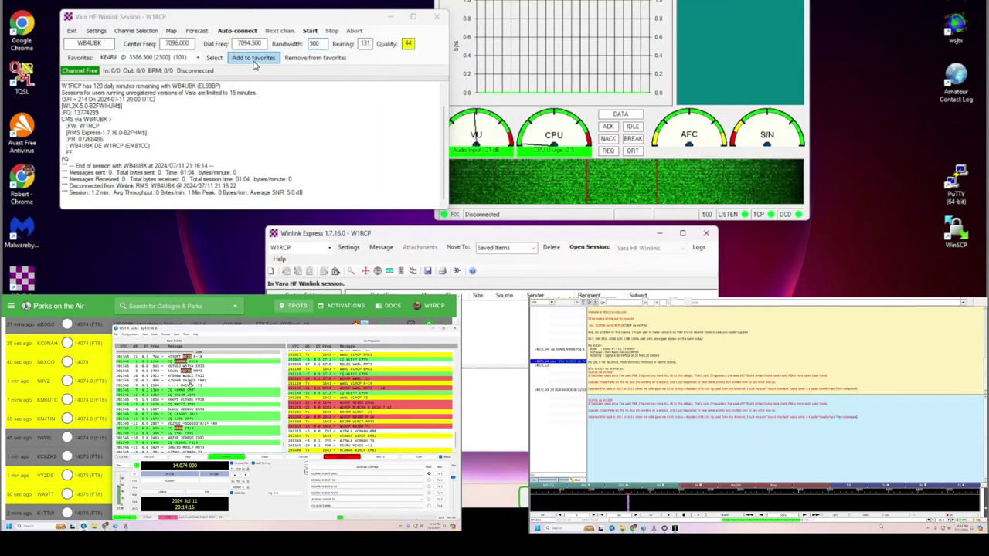
click(254, 59)
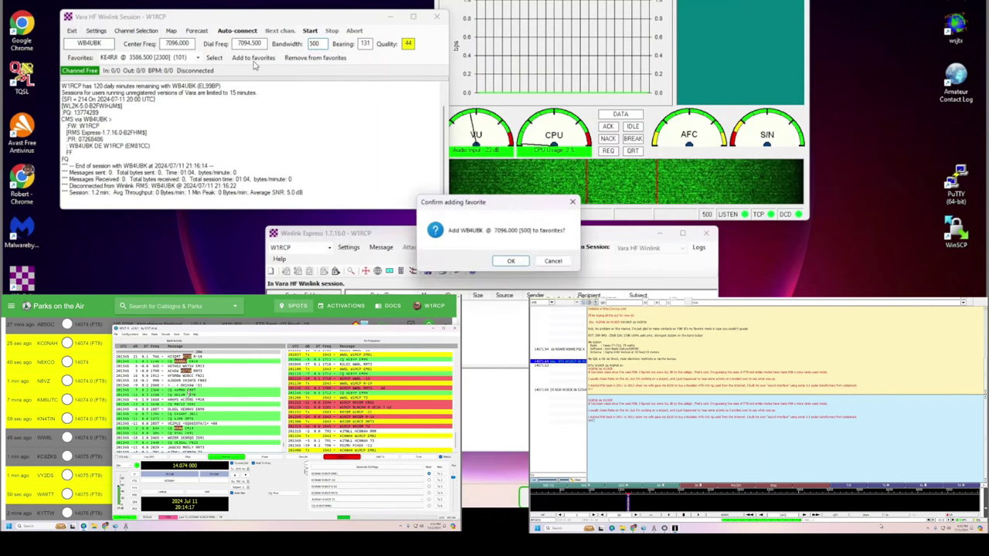
click(513, 261)
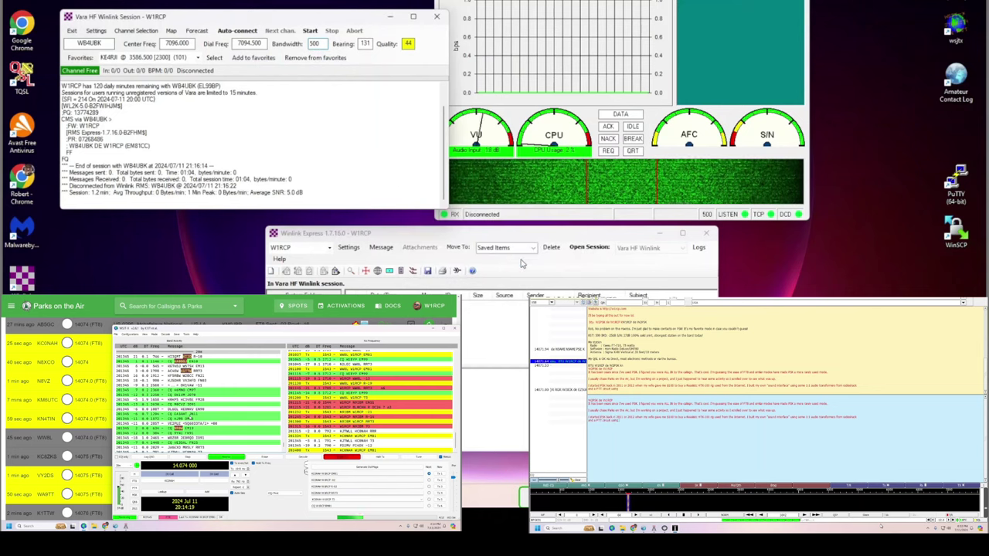
click(310, 32)
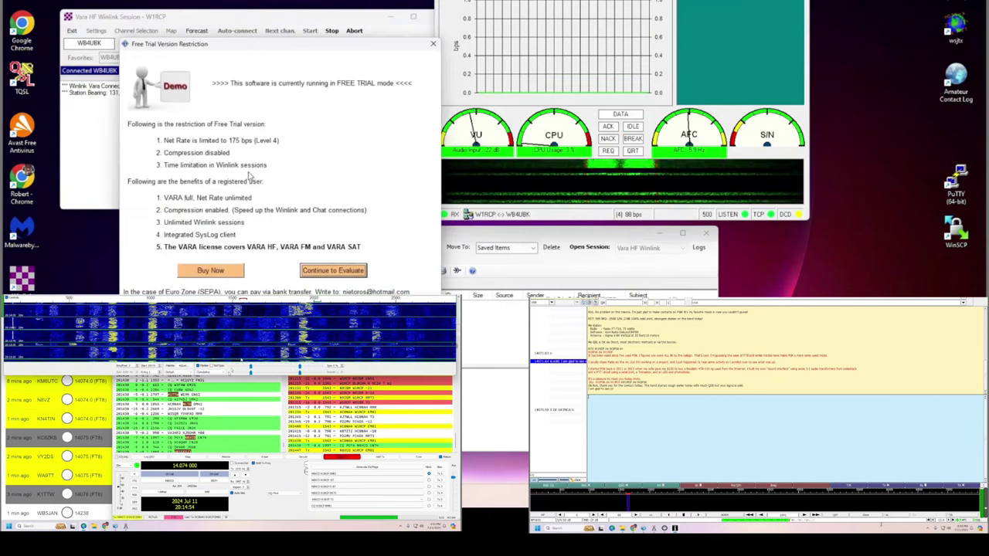
Choose Continue to Evaluate on the VARA HF free-trial restriction notice.
click(333, 271)
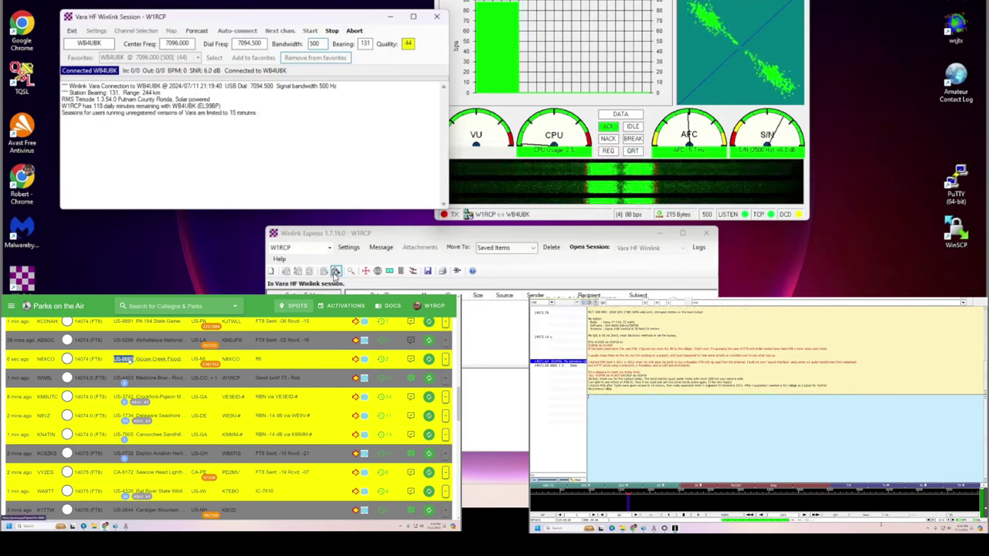
Copy N8XCO's park reference from the POTA spots list while the session starts sending.
right_click(126, 360)
click(148, 413)
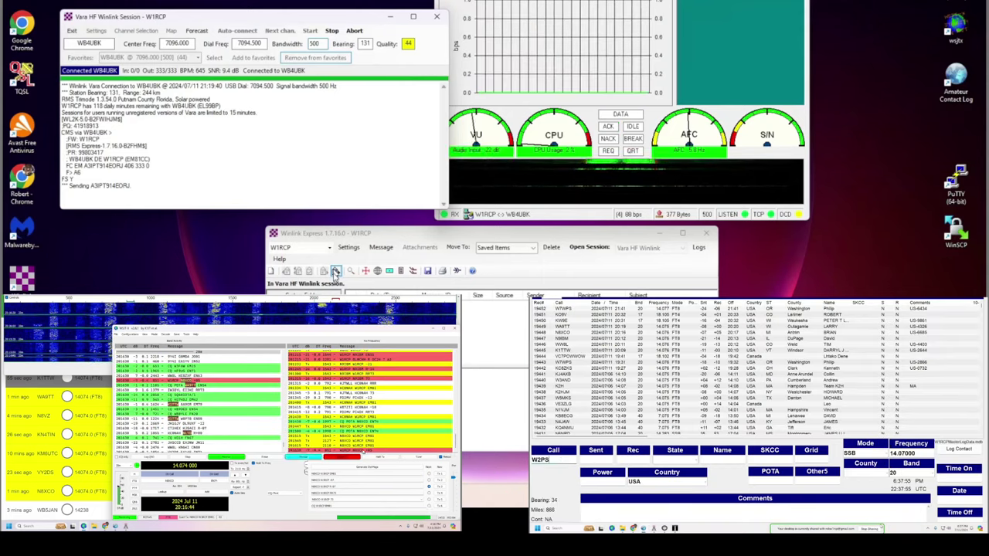
After the 377-byte send completes, look up and log the new contact, then close Winlink Express.
key(Tab)
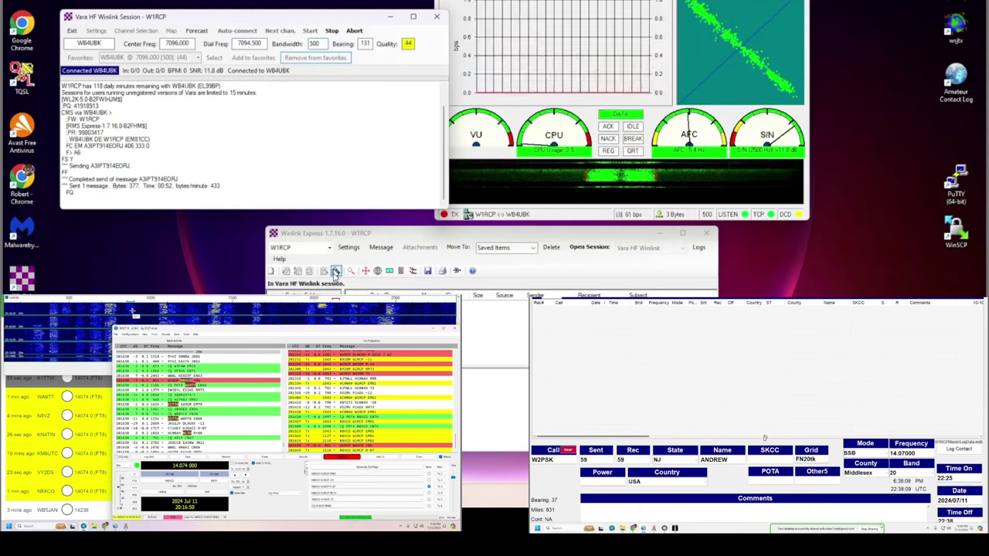
key(Return)
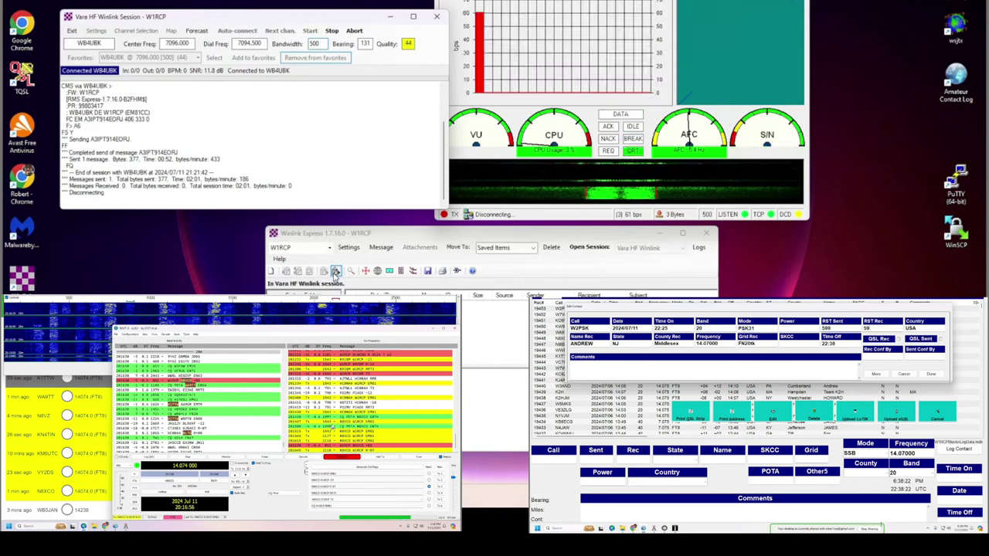
click(931, 374)
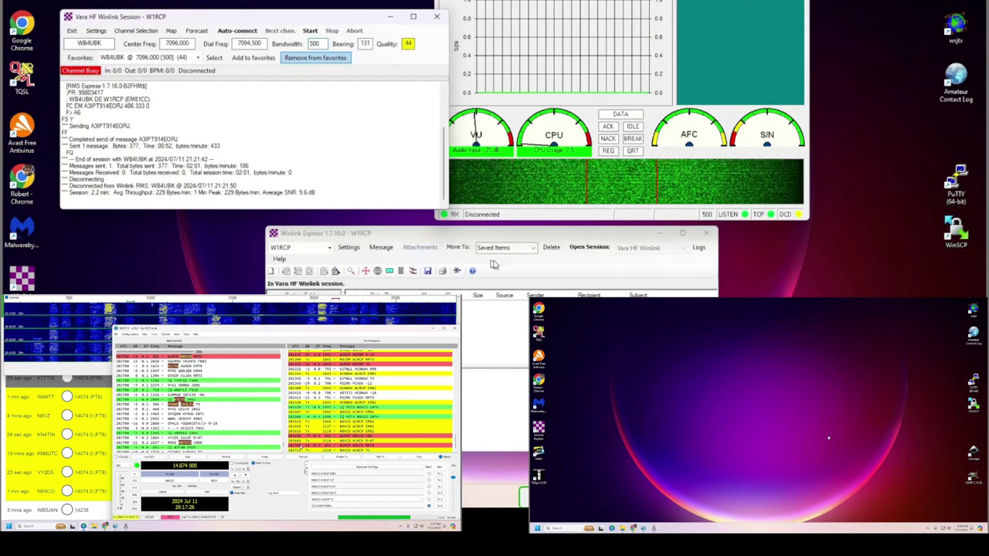
click(705, 235)
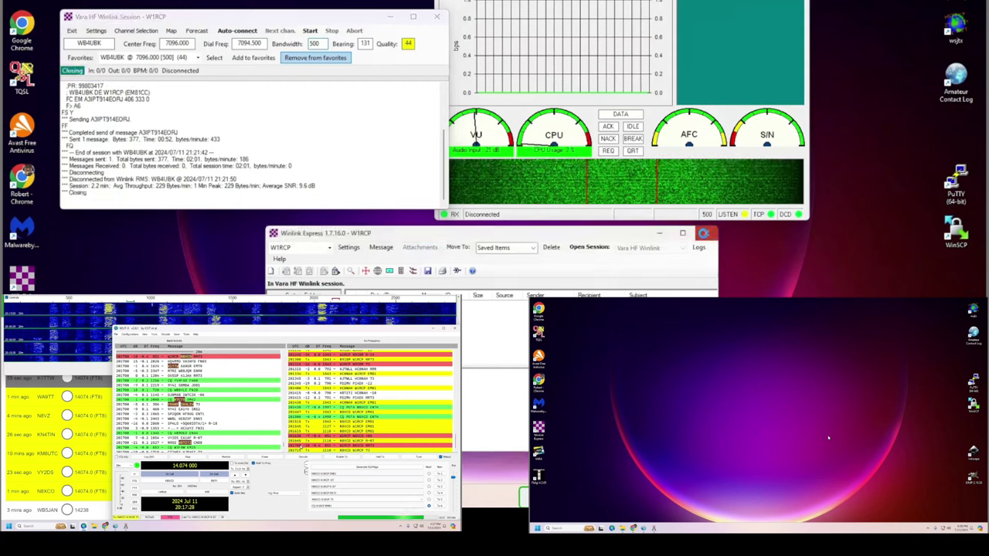